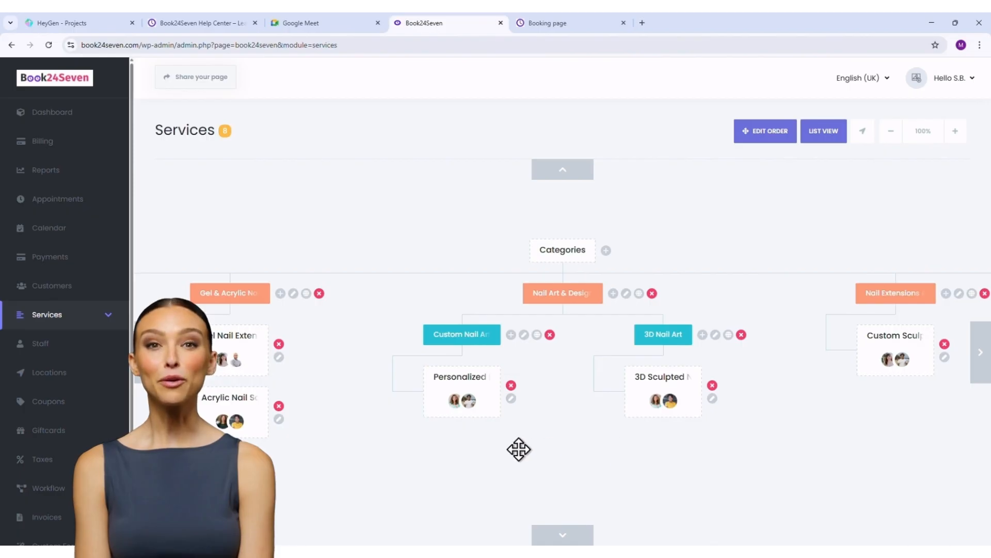
# Step: Add a new top-level service category named Hair
pyautogui.moveTo(860, 403)
pyautogui.mouseDown()
pyautogui.moveTo(841, 411)
pyautogui.moveTo(531, 416)
pyautogui.moveTo(844, 411)
pyautogui.mouseUp()
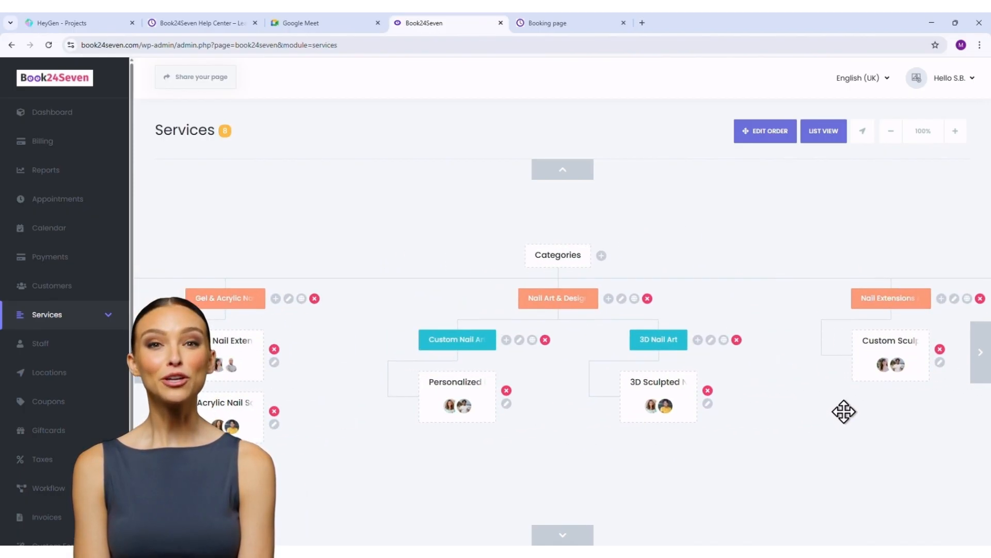
pyautogui.click(602, 255)
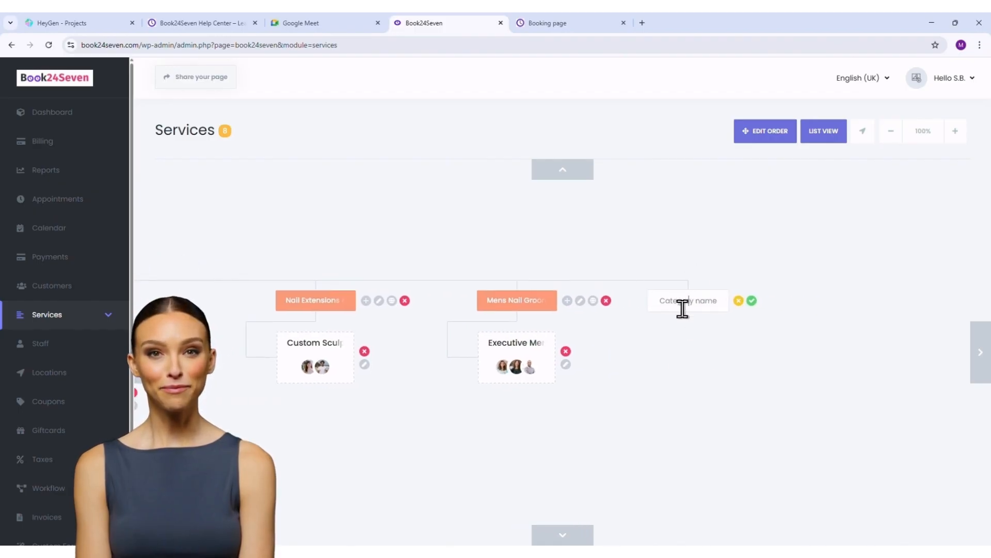
pyautogui.write('Hair')
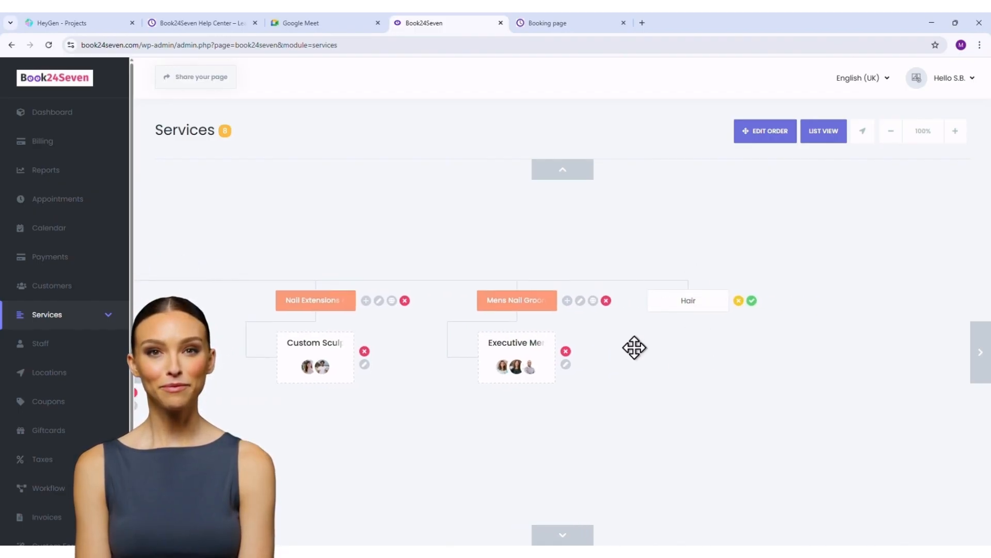
pyautogui.click(751, 301)
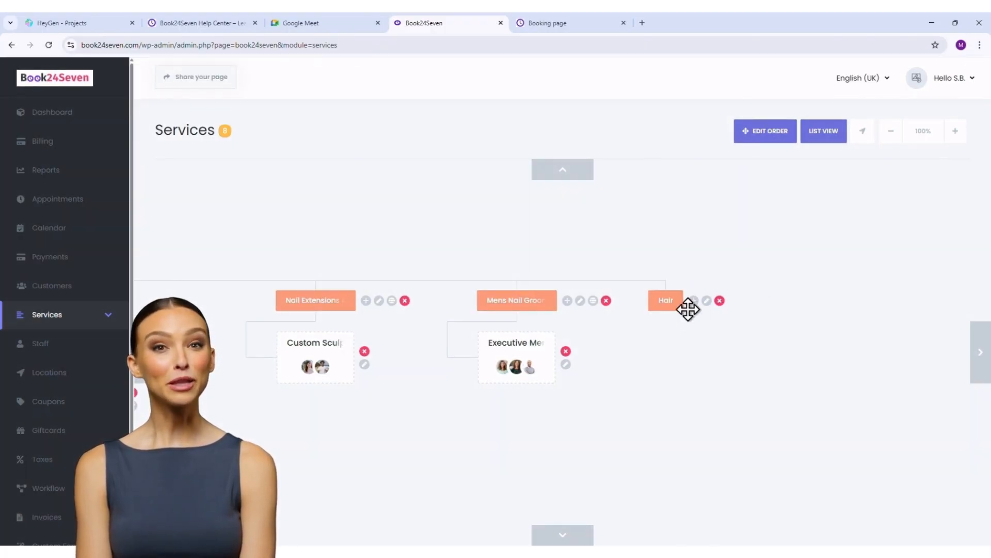
# Step: Create a subcategory named Haircut & Styling under the Hair category
pyautogui.click(693, 301)
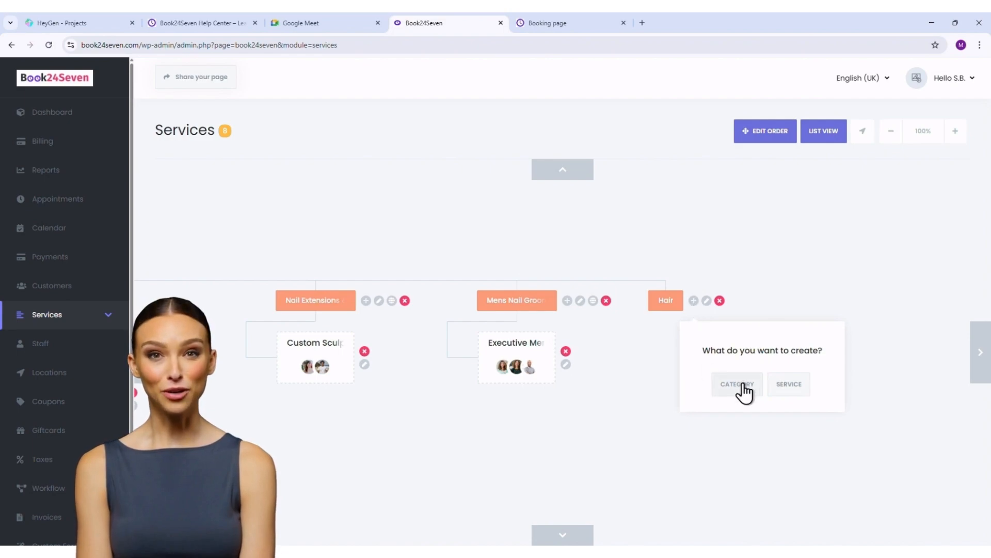
pyautogui.click(740, 384)
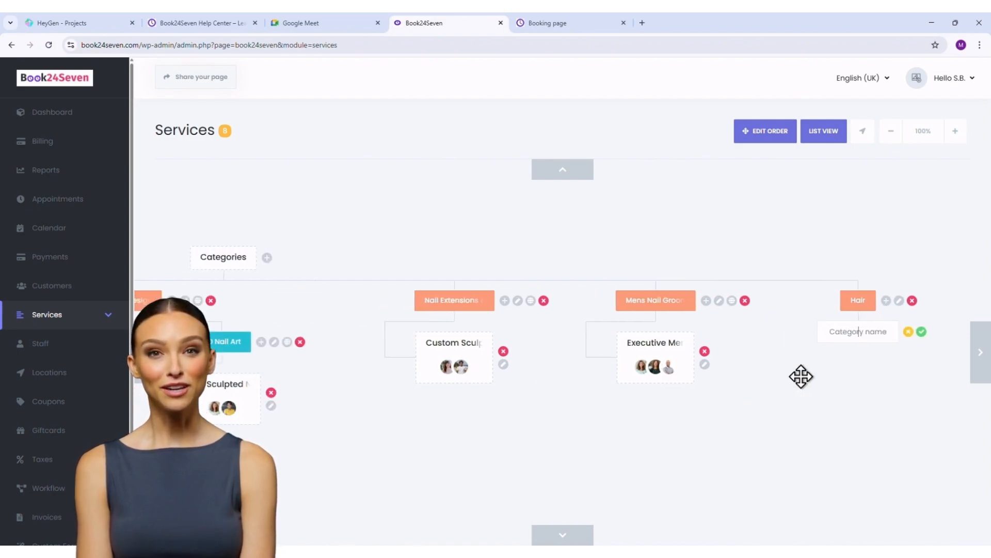
pyautogui.write('Haircut &')
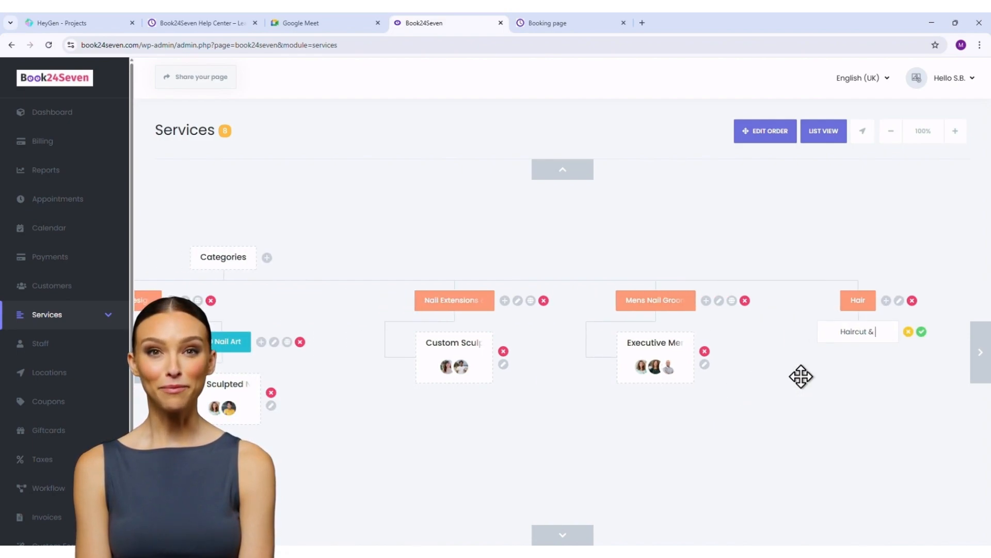
pyautogui.write('ling')
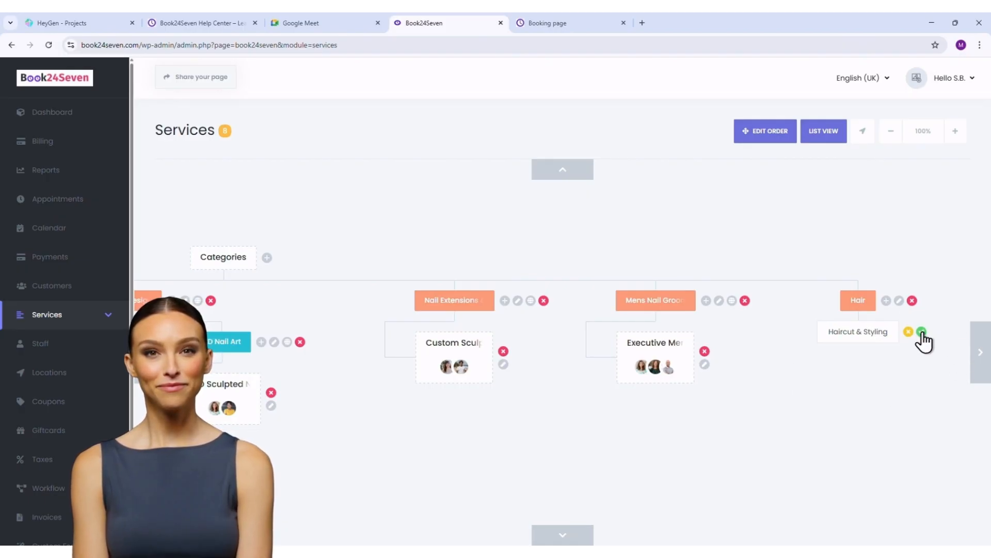
pyautogui.click(922, 332)
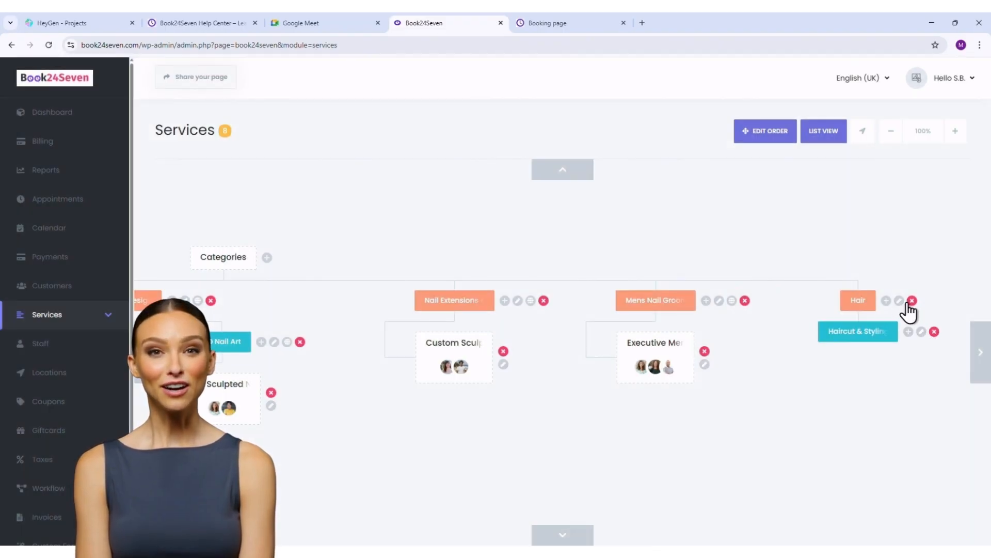
pyautogui.click(921, 332)
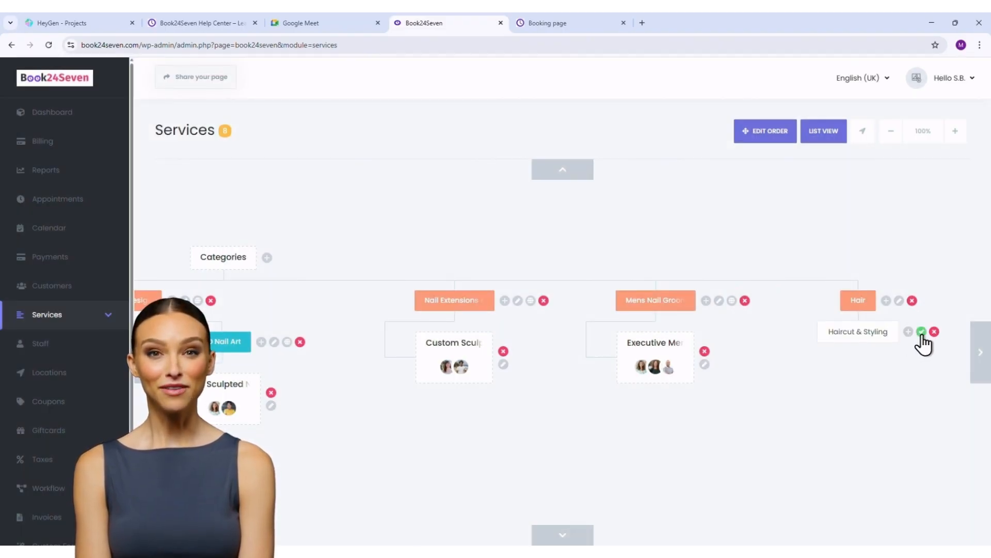
pyautogui.click(922, 332)
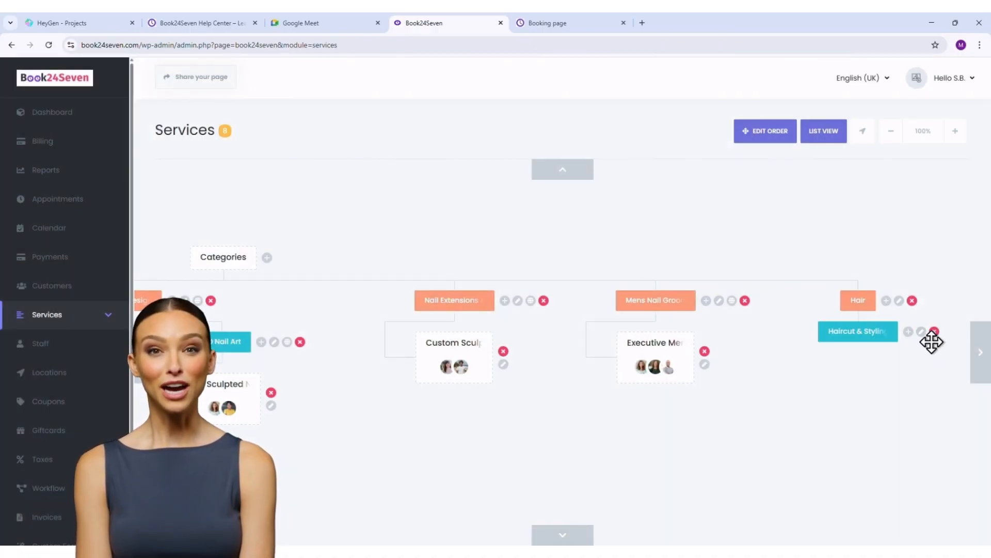
pyautogui.moveTo(923, 365); pyautogui.dragTo(814, 374)
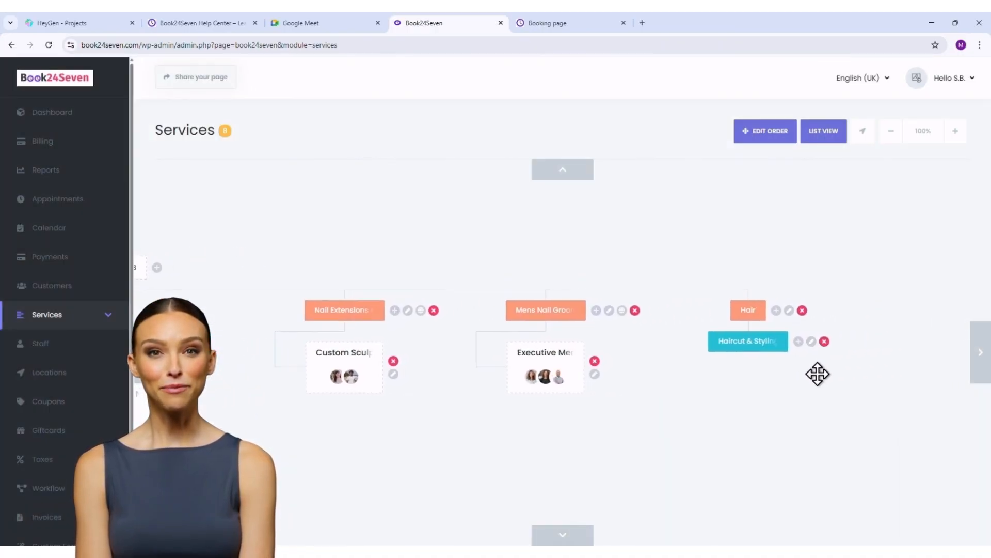
pyautogui.click(799, 344)
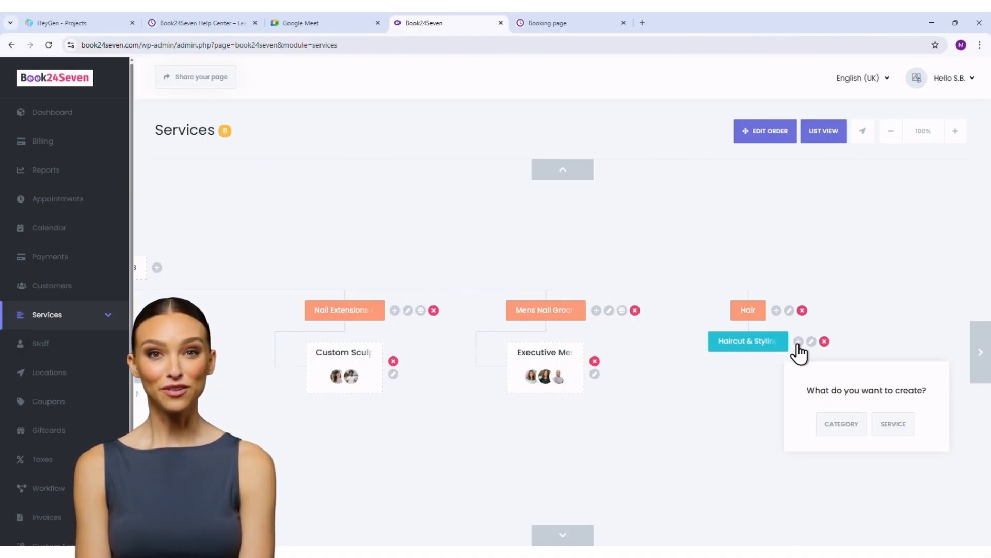
pyautogui.click(897, 443)
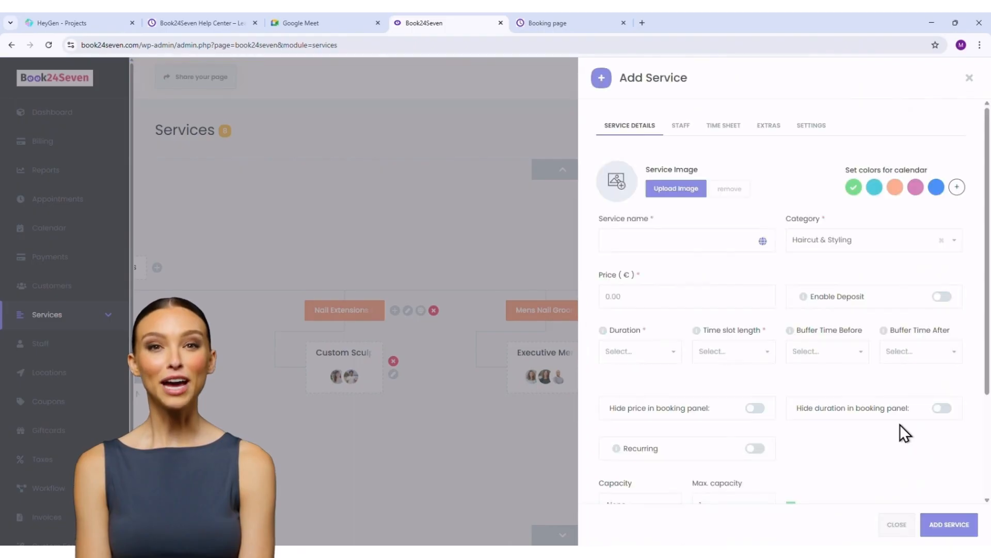
pyautogui.scroll(-1, 899, 422)
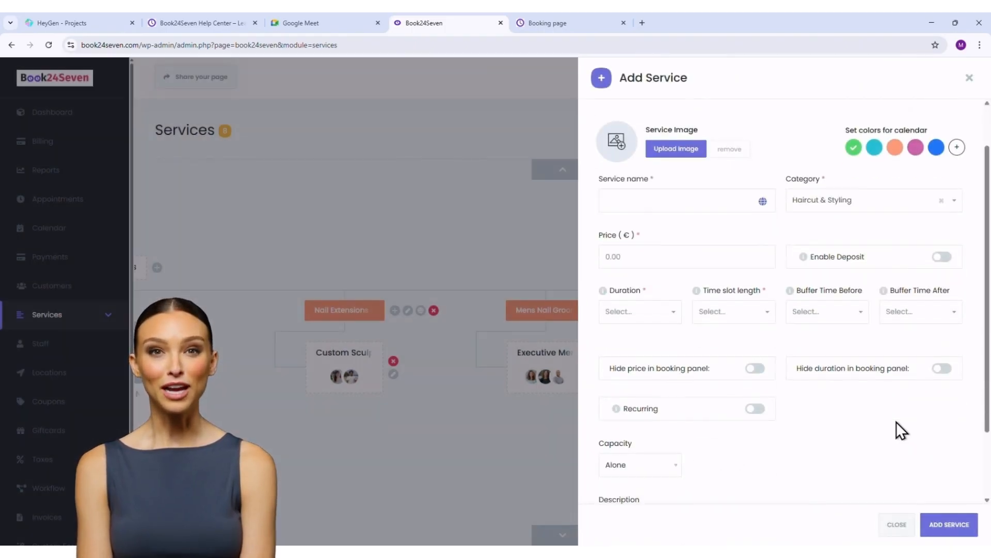
pyautogui.scroll(-2, 897, 421)
pyautogui.scroll(3, 896, 423)
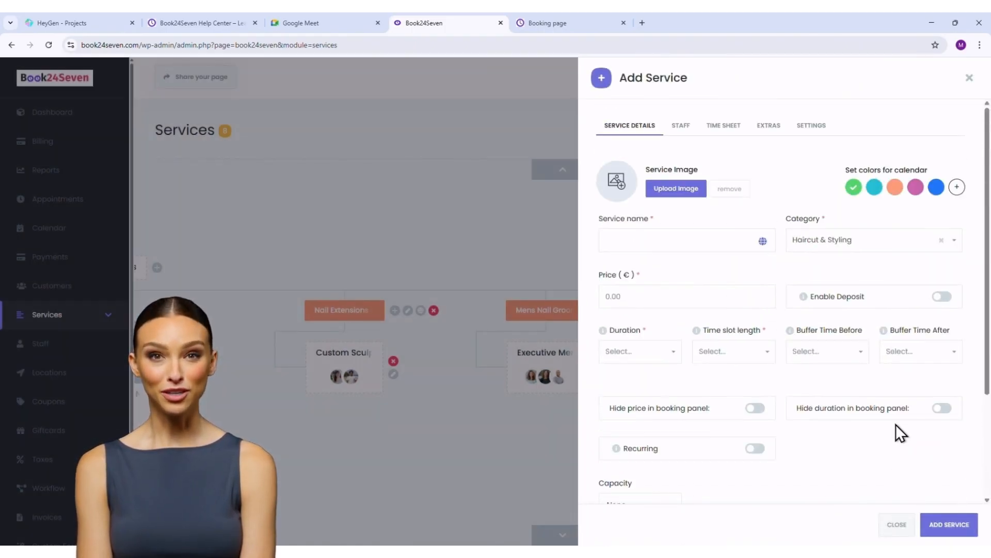
pyautogui.click(903, 524)
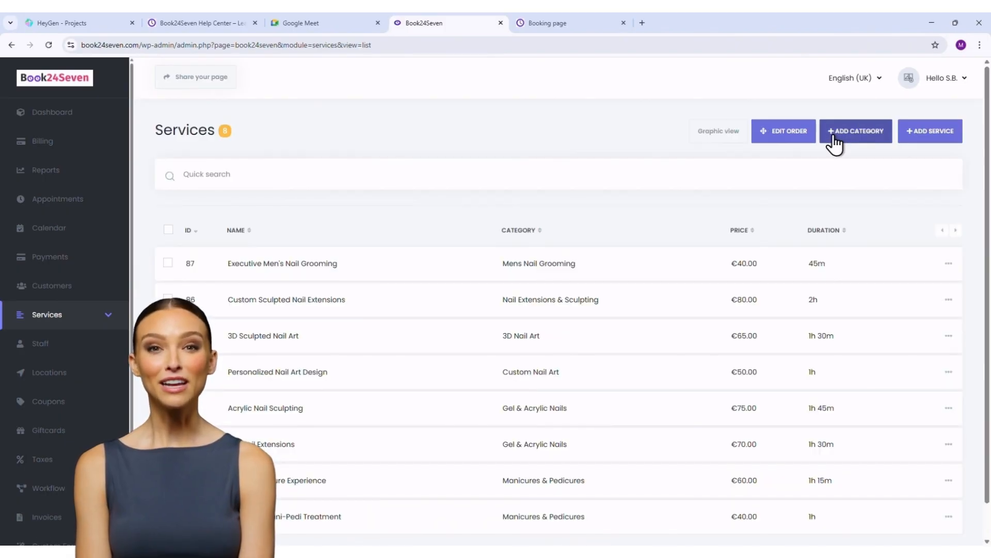
pyautogui.click(937, 129)
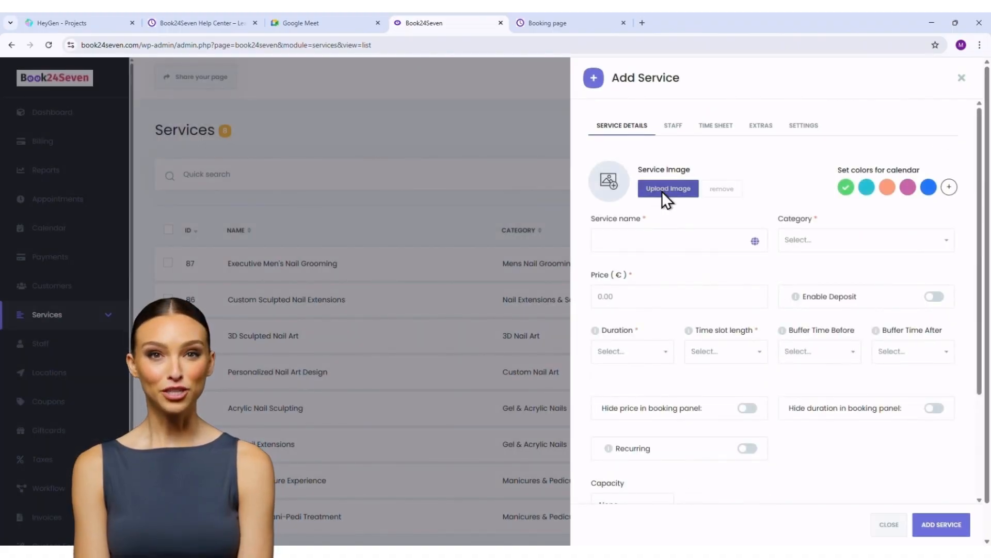
pyautogui.click(662, 189)
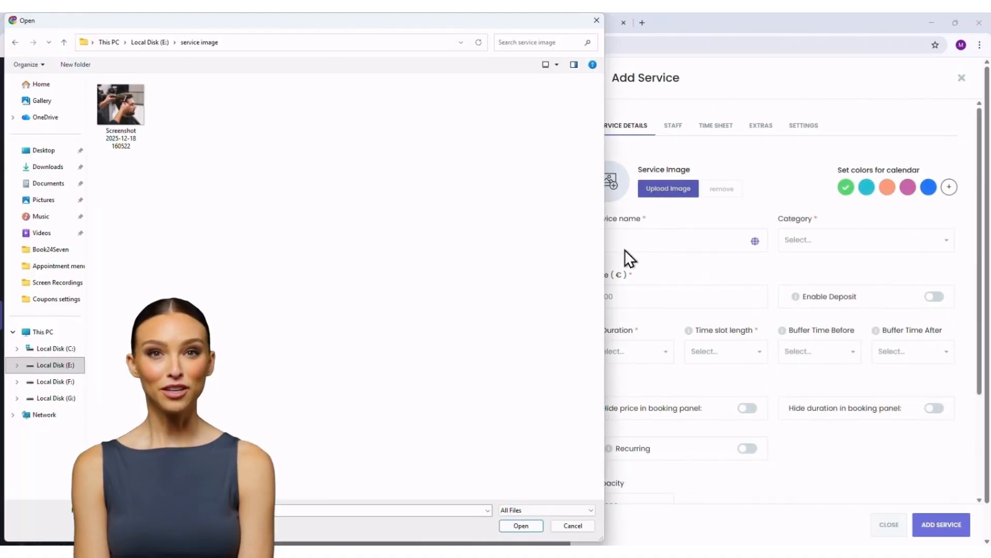
pyautogui.click(142, 116)
pyautogui.click(530, 526)
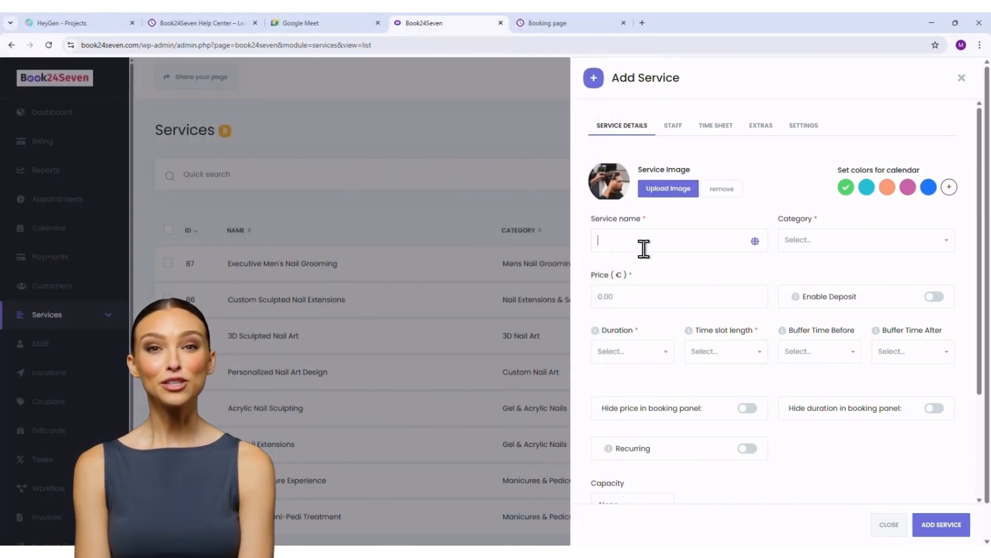
pyautogui.write("Men's Haircut")
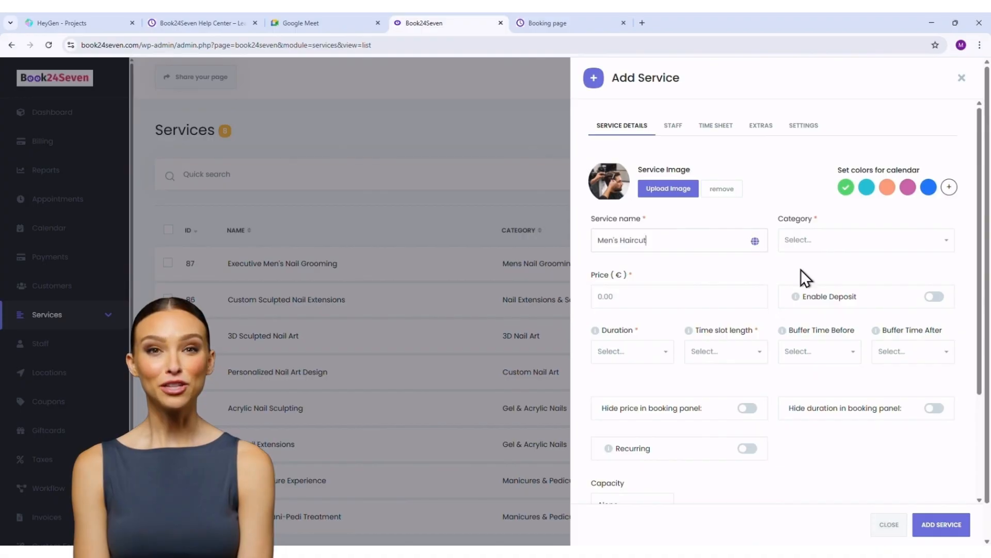
# Step: Assign the new service to the Haircut & Styling category and set its price to €30
pyautogui.click(812, 240)
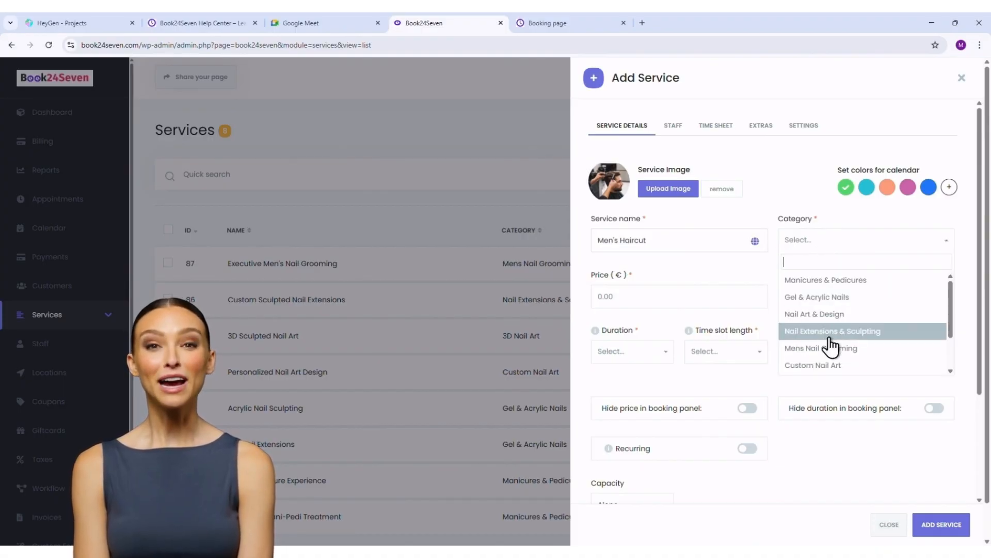
pyautogui.scroll(-2, 828, 347)
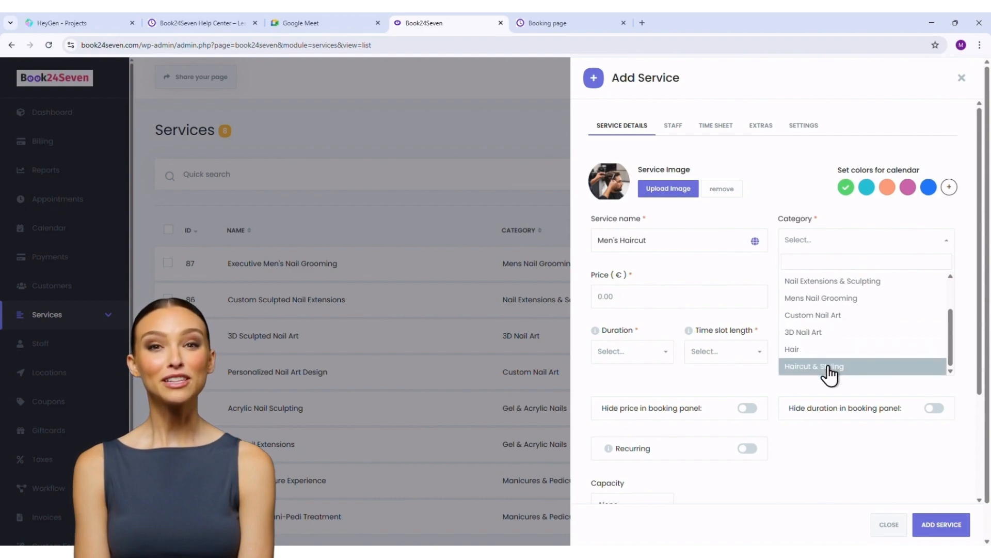
pyautogui.click(829, 367)
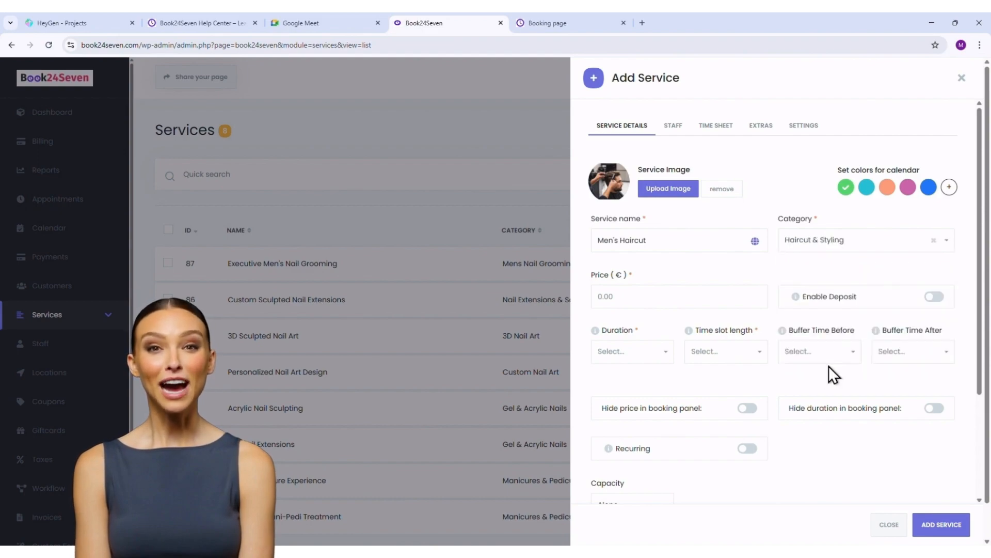
pyautogui.click(831, 249)
pyautogui.click(824, 250)
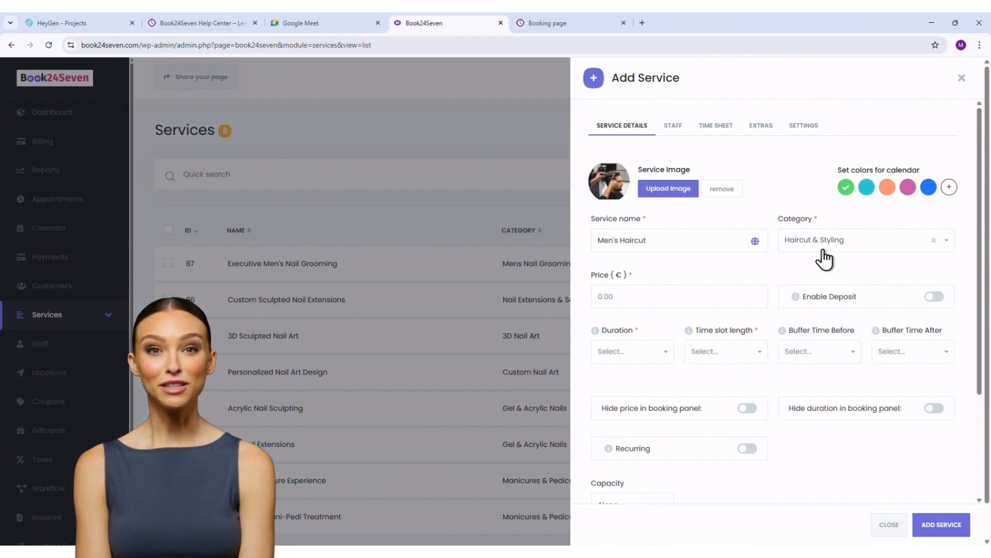
pyautogui.click(621, 299)
pyautogui.write('30')
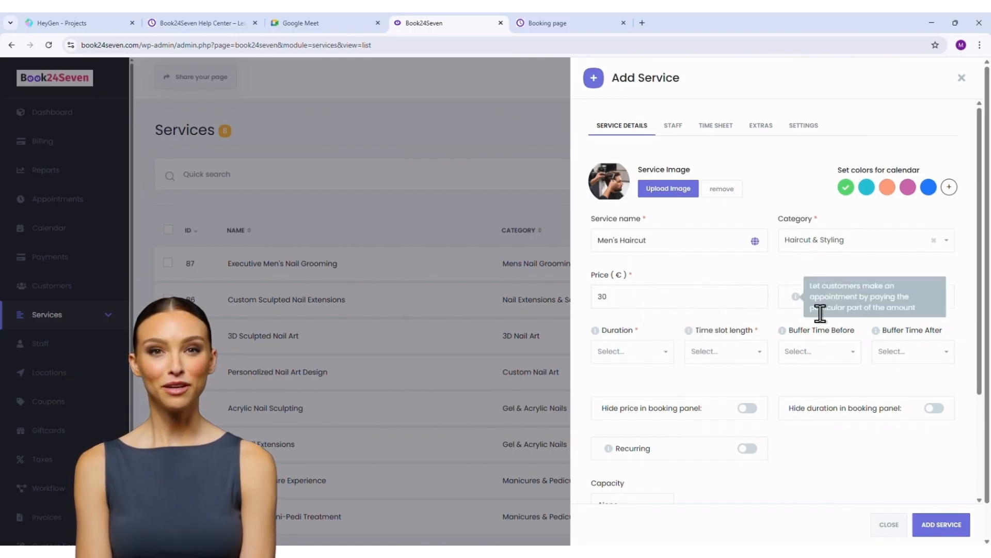
pyautogui.click(934, 297)
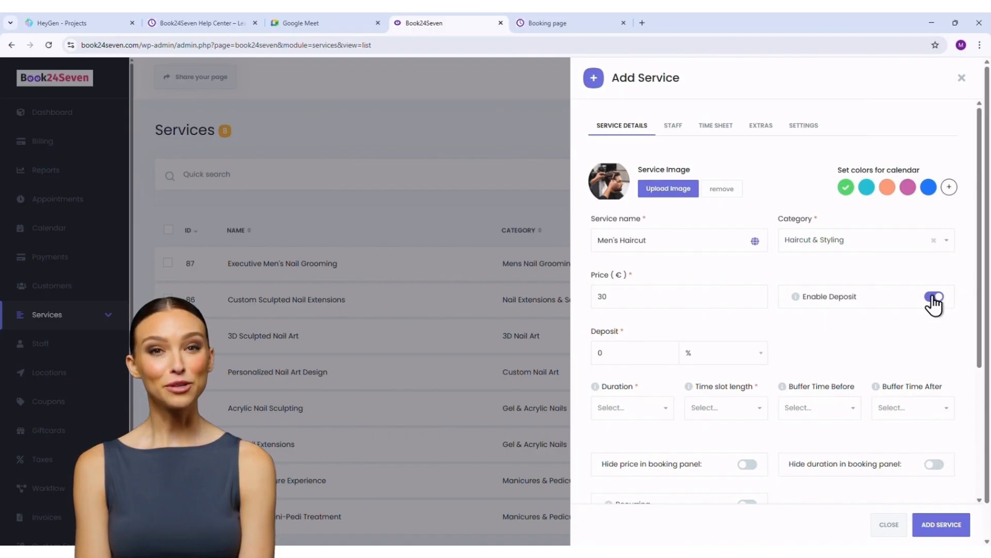
pyautogui.click(933, 297)
pyautogui.click(934, 296)
pyautogui.click(645, 355)
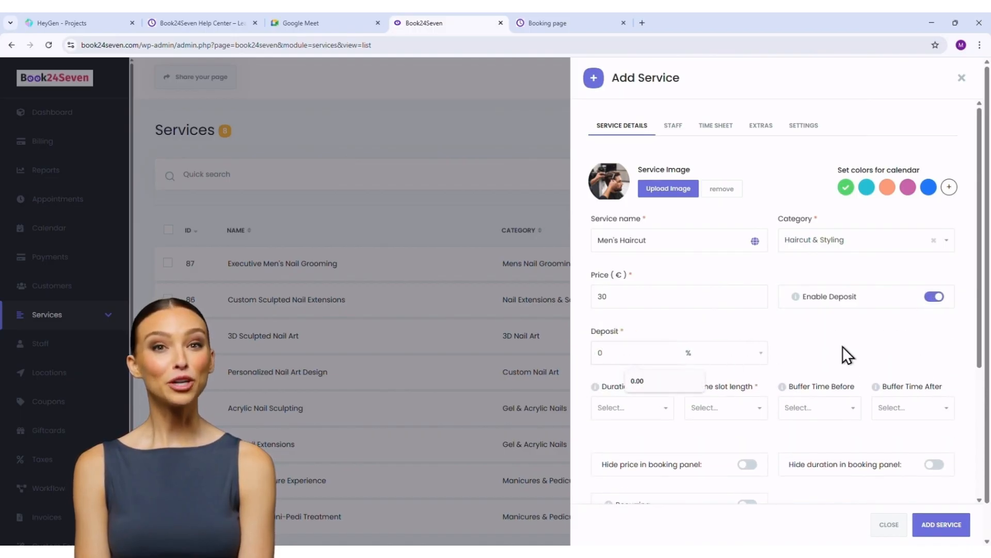
pyautogui.click(934, 297)
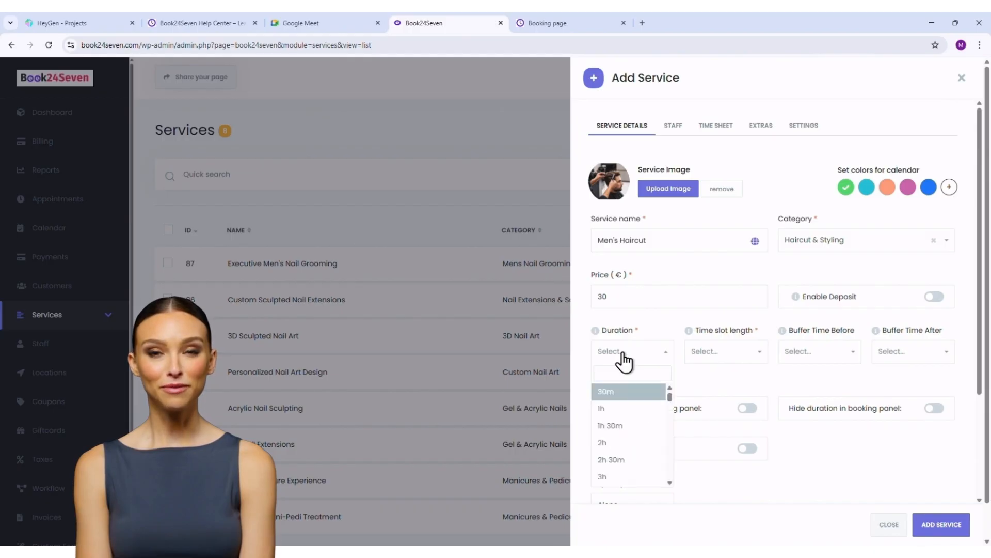
# Step: Set the service's duration to 30m and its time slot length to the "Slot length a..." option
pyautogui.click(621, 392)
pyautogui.click(707, 354)
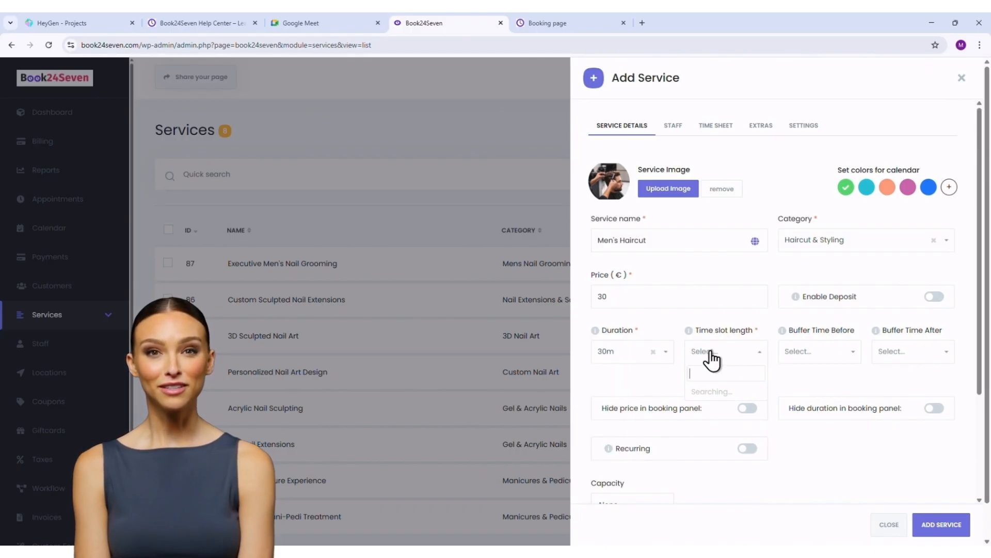
pyautogui.click(720, 418)
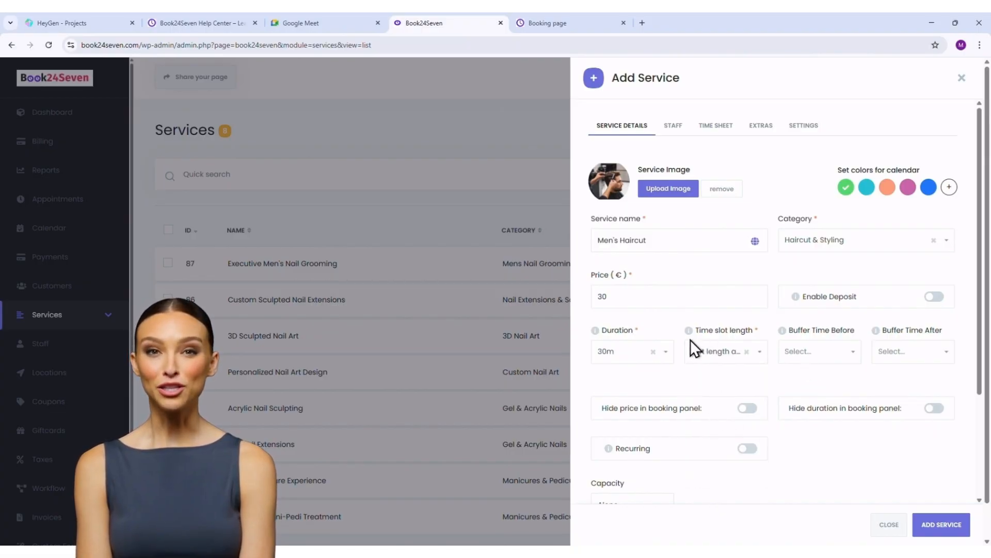
pyautogui.moveTo(688, 332)
pyautogui.moveTo(783, 328)
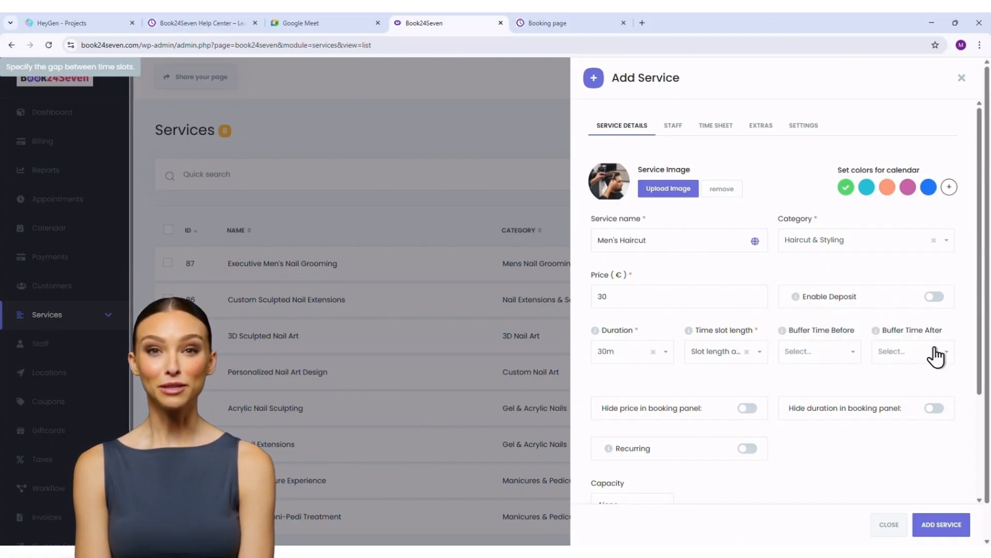
pyautogui.click(921, 351)
pyautogui.click(821, 378)
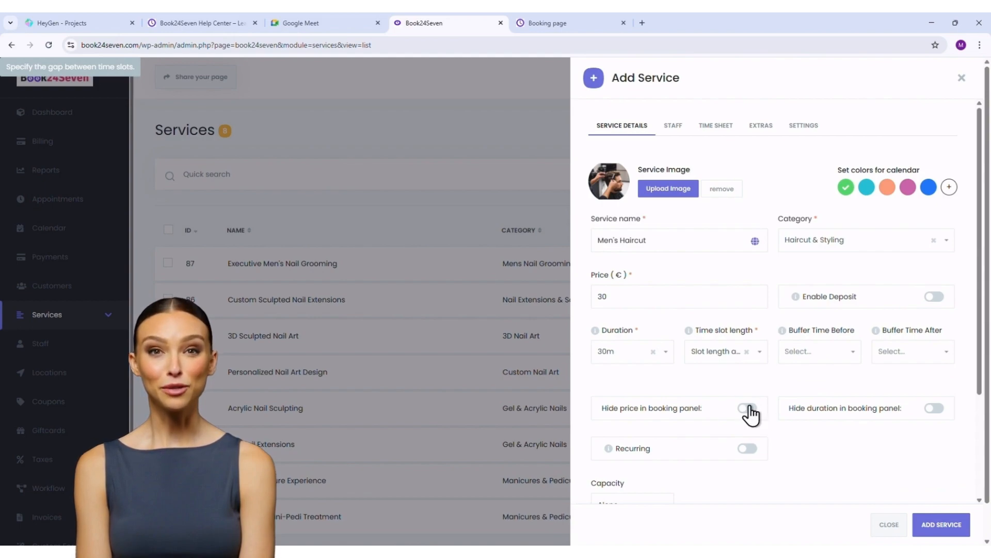
pyautogui.moveTo(601, 408); pyautogui.dragTo(666, 411)
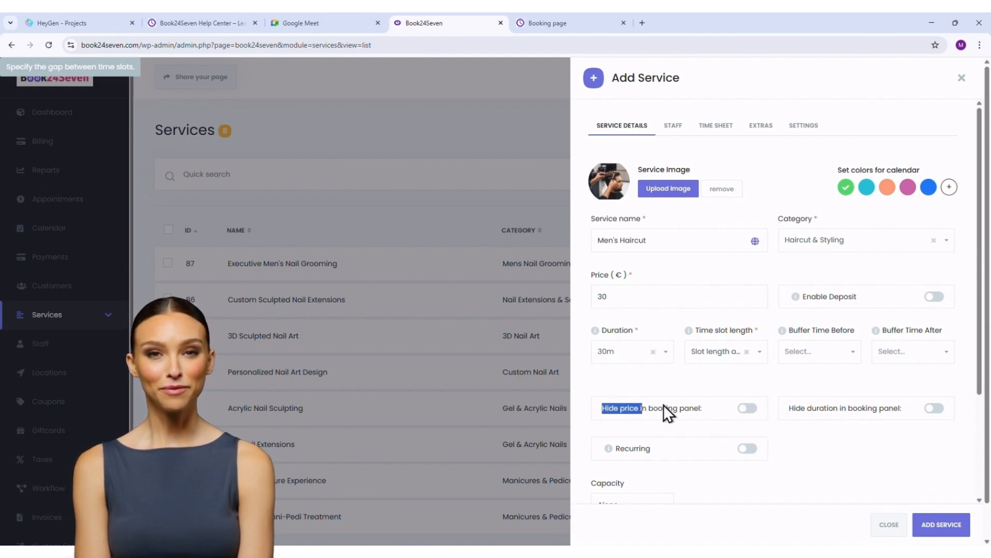
pyautogui.click(725, 410)
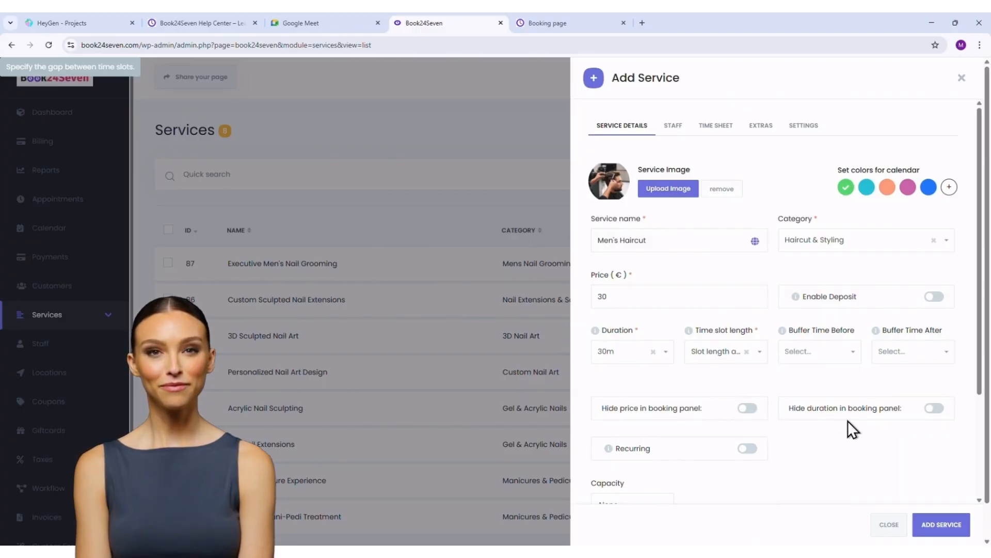
# Step: Enable recurring bookings for the service with Weekly repeat, and turn on the fixed full period and fixed frequency options
pyautogui.click(937, 409)
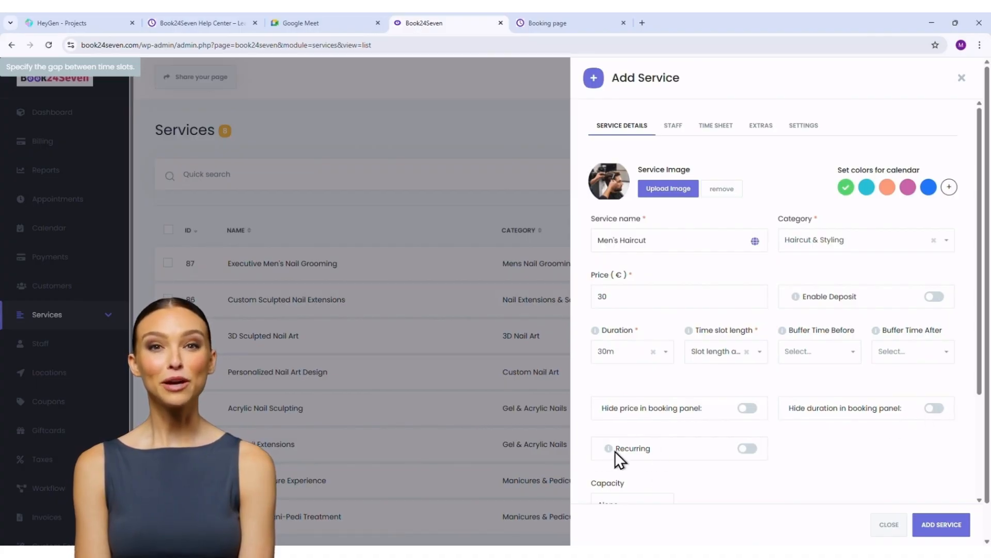
pyautogui.click(749, 451)
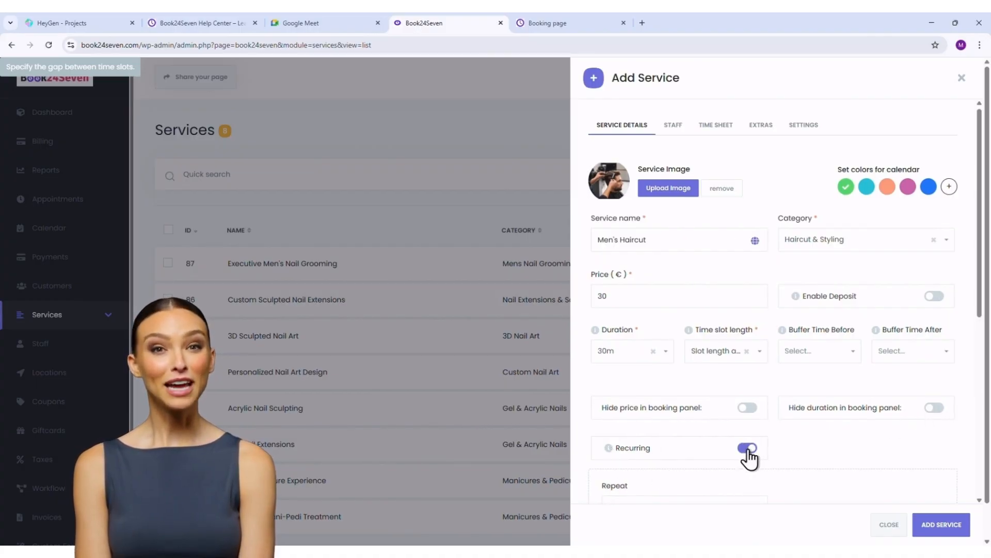
pyautogui.scroll(-3, 605, 333)
pyautogui.click(758, 353)
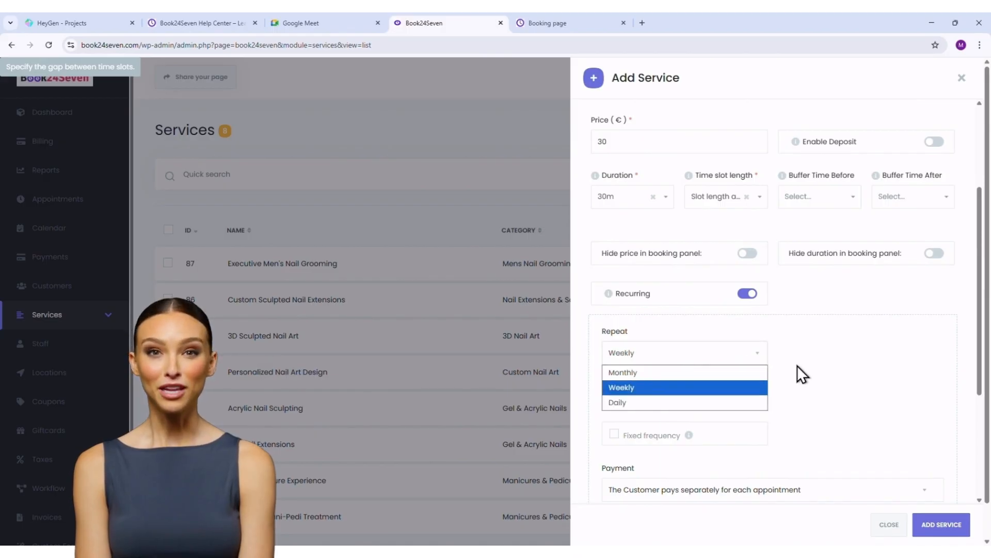
pyautogui.click(636, 387)
pyautogui.click(614, 394)
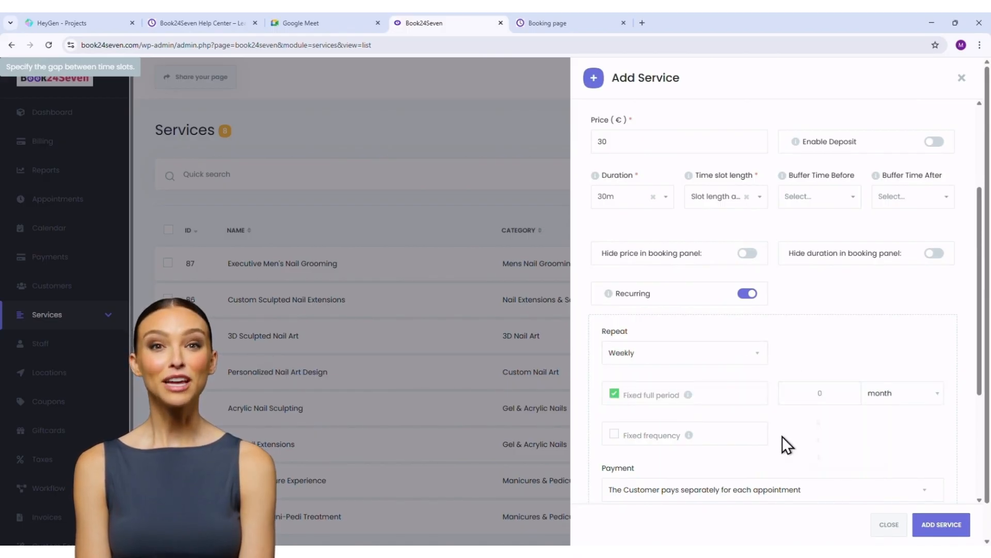
pyautogui.click(614, 433)
# Step: Check the recurring frequency fields and turn the service's Recurring option off
pyautogui.scroll(-3, 707, 420)
pyautogui.moveTo(872, 278); pyautogui.dragTo(933, 281)
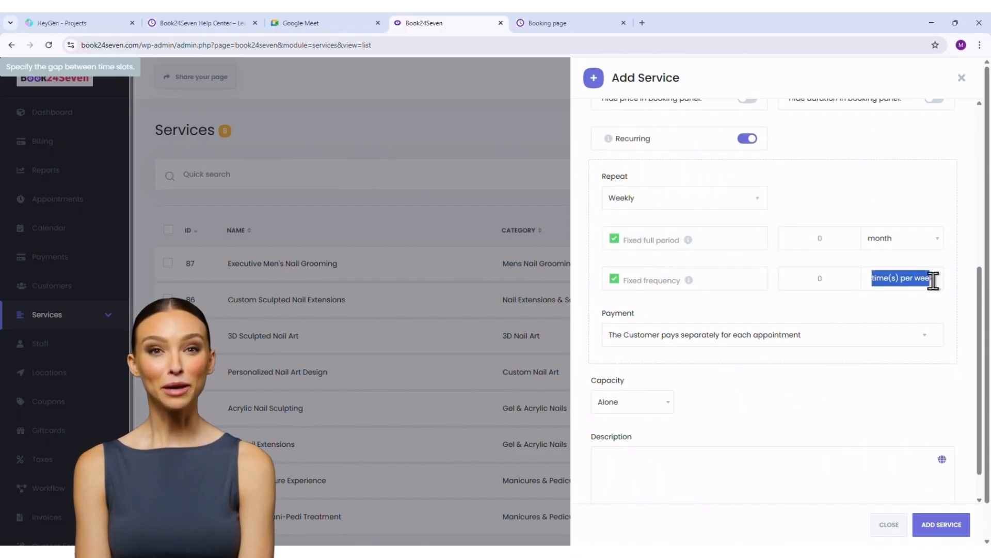
pyautogui.click(881, 305)
pyautogui.click(821, 281)
pyautogui.click(781, 303)
pyautogui.scroll(2, 782, 302)
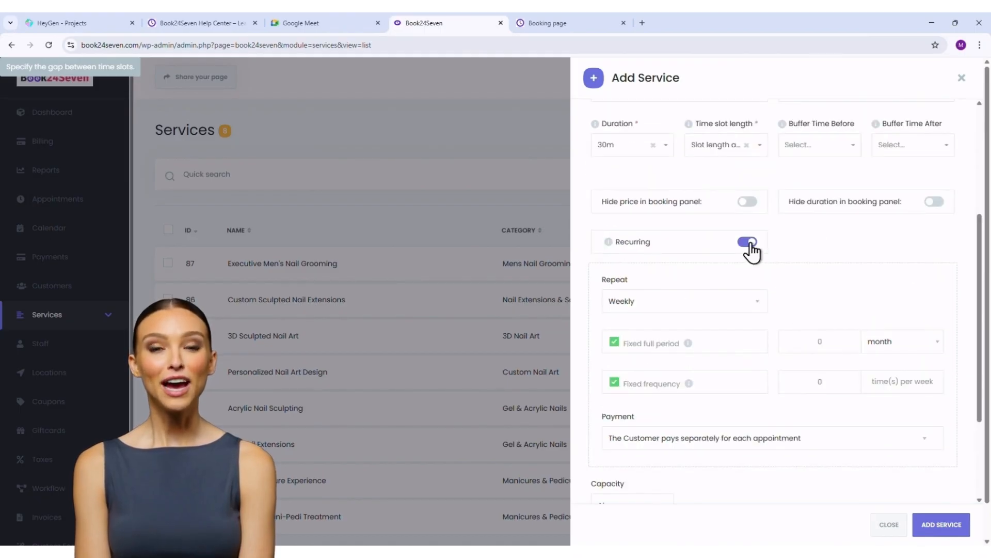
pyautogui.click(749, 243)
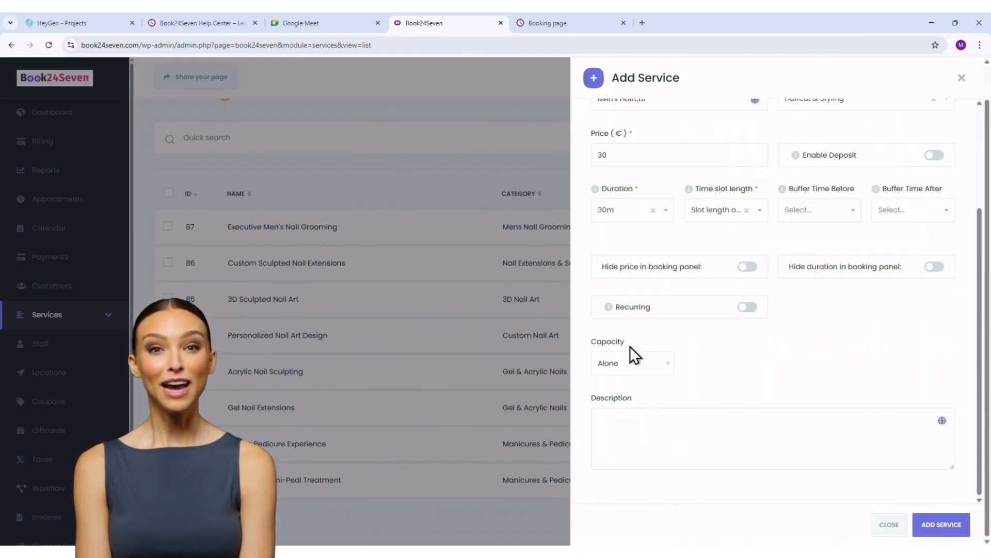
# Step: Try the Group capacity setting with its maximum capacity field, and return the capacity to Alone
pyautogui.click(610, 365)
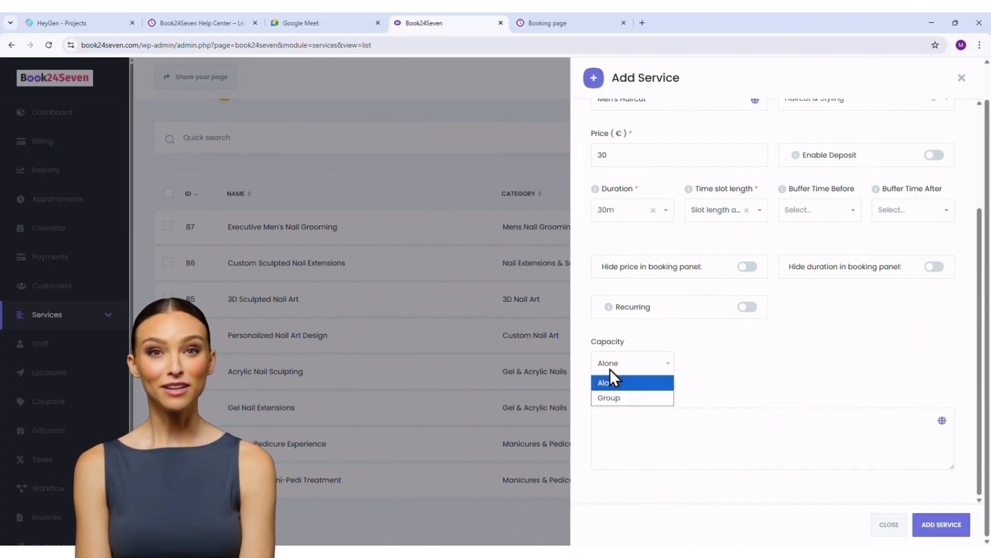
pyautogui.click(619, 395)
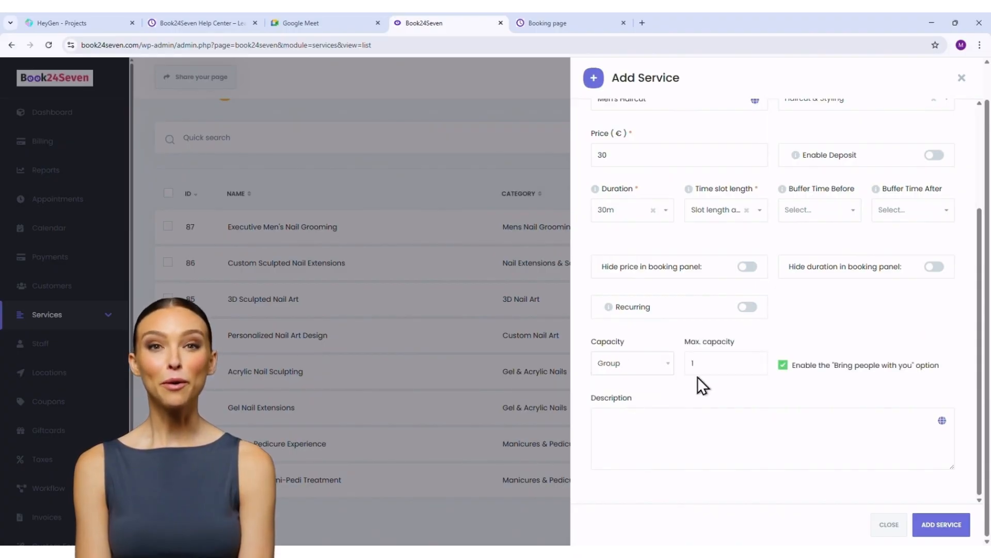
pyautogui.click(733, 366)
pyautogui.click(695, 387)
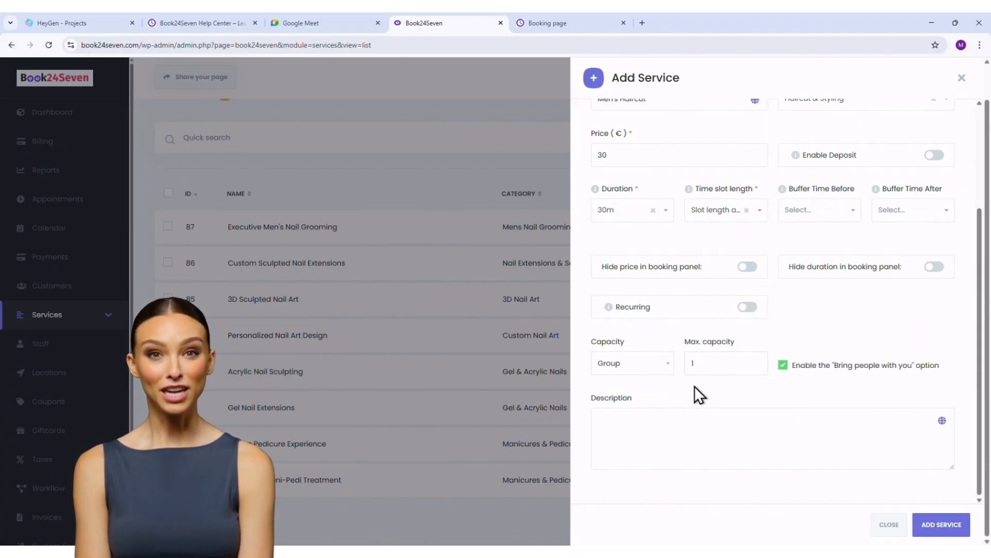
pyautogui.click(668, 365)
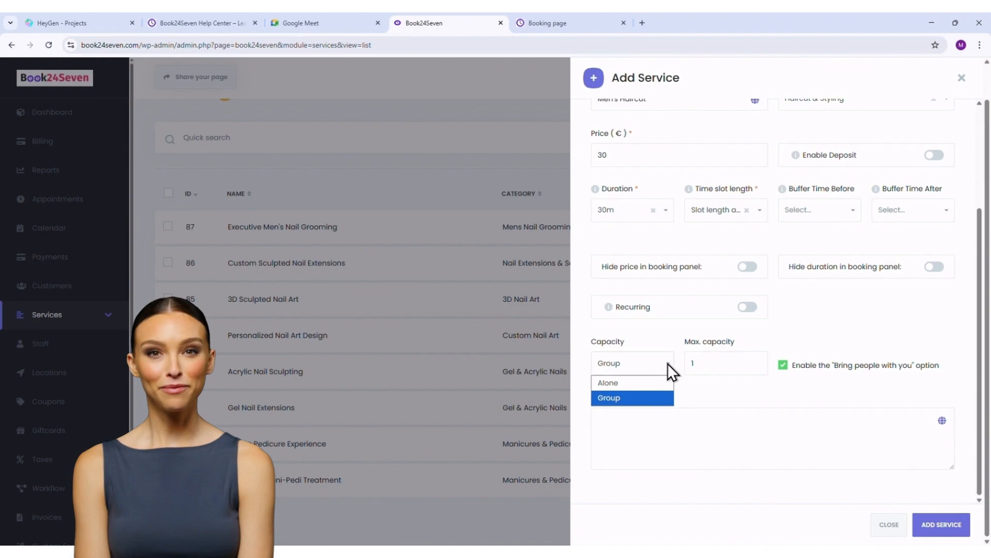
pyautogui.click(638, 384)
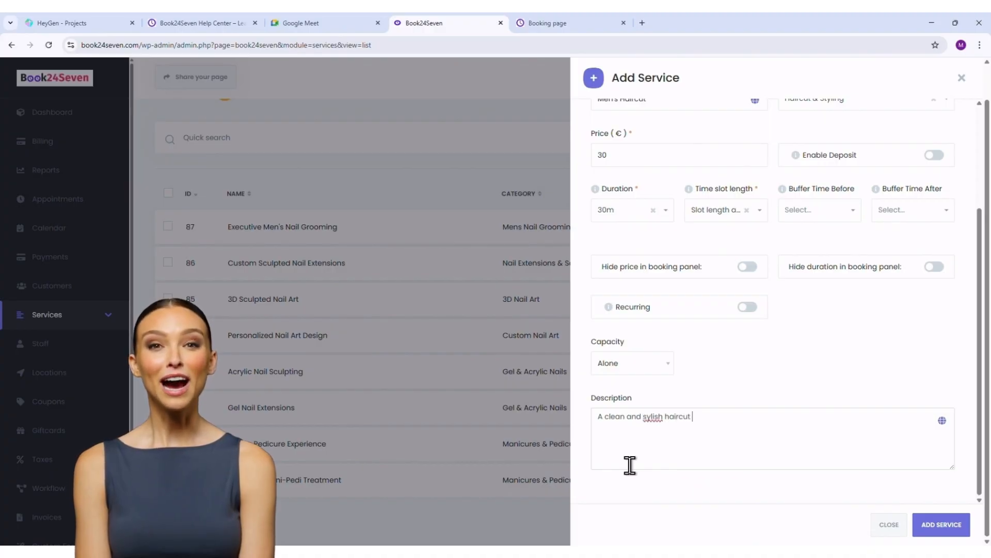
# Step: Complete the service description so it reads "A clean and stylish haircut tailored to your look."
pyautogui.click(646, 416)
pyautogui.write('t')
pyautogui.click(749, 452)
pyautogui.write('tailored to your look.')
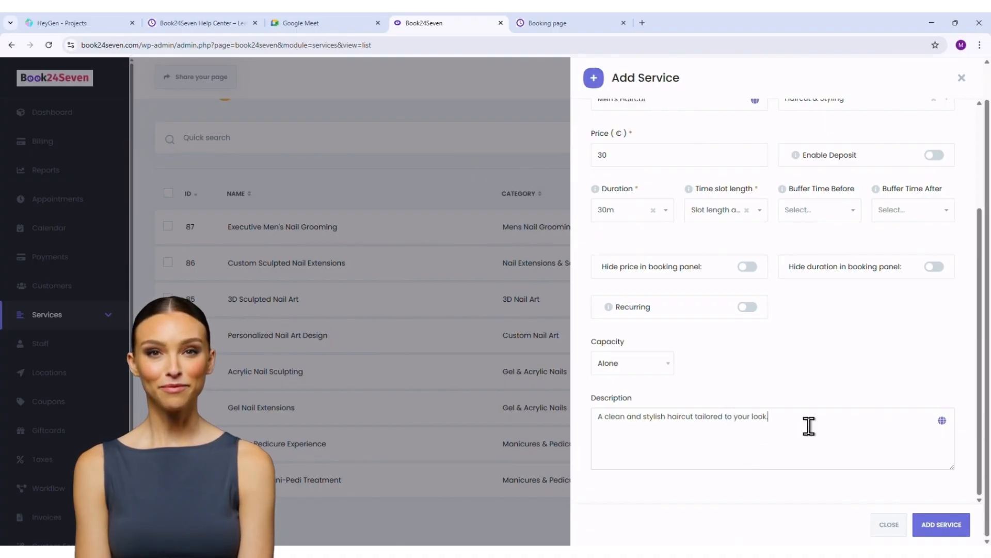
# Step: Add a new translation entry for the service description and browse the available languages, keeping Afrikaans
pyautogui.click(942, 421)
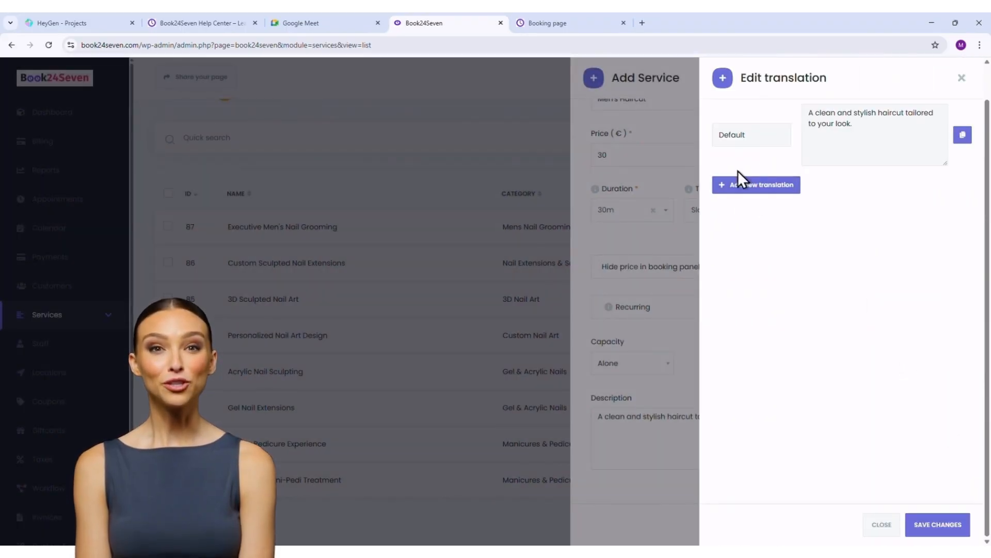
pyautogui.click(751, 187)
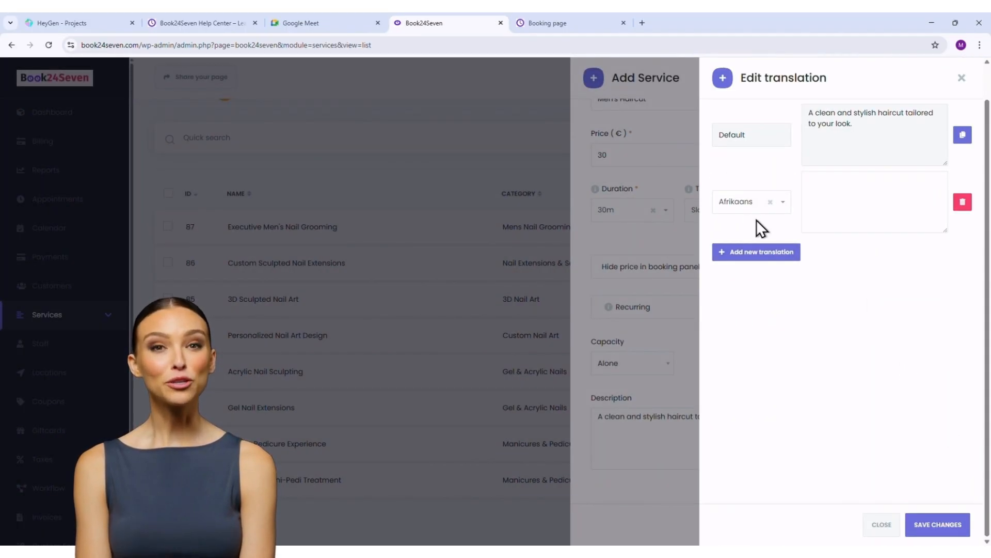
pyautogui.click(745, 204)
pyautogui.scroll(-5, 748, 298)
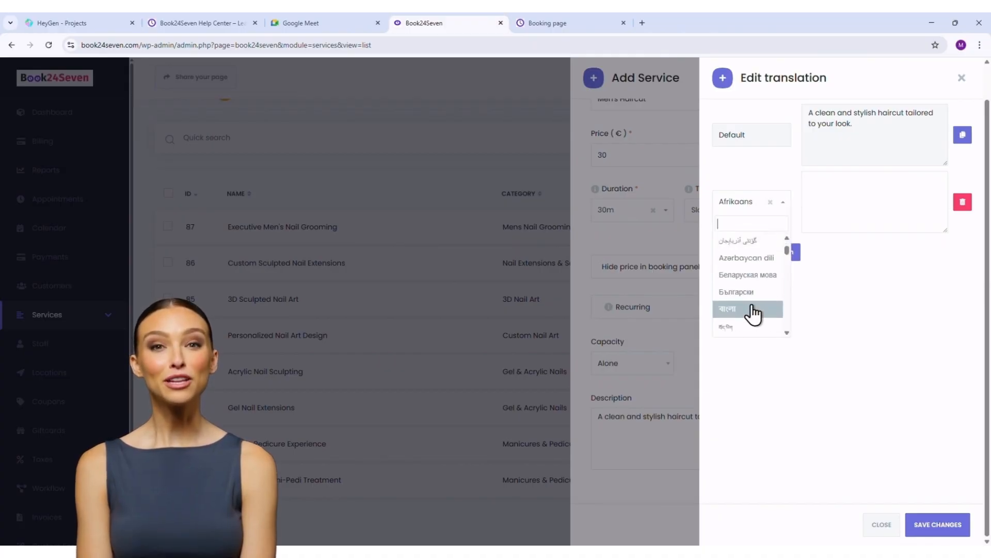
pyautogui.scroll(-2, 753, 313)
pyautogui.scroll(8, 753, 312)
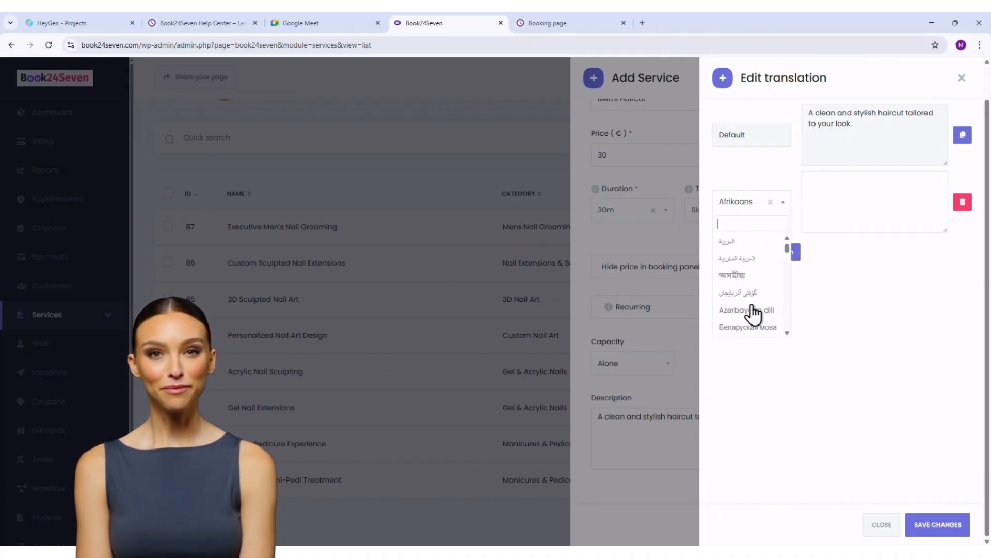
# Step: Enter "your translation goes here." as the Afrikaans description translation and save the changes
pyautogui.click(830, 199)
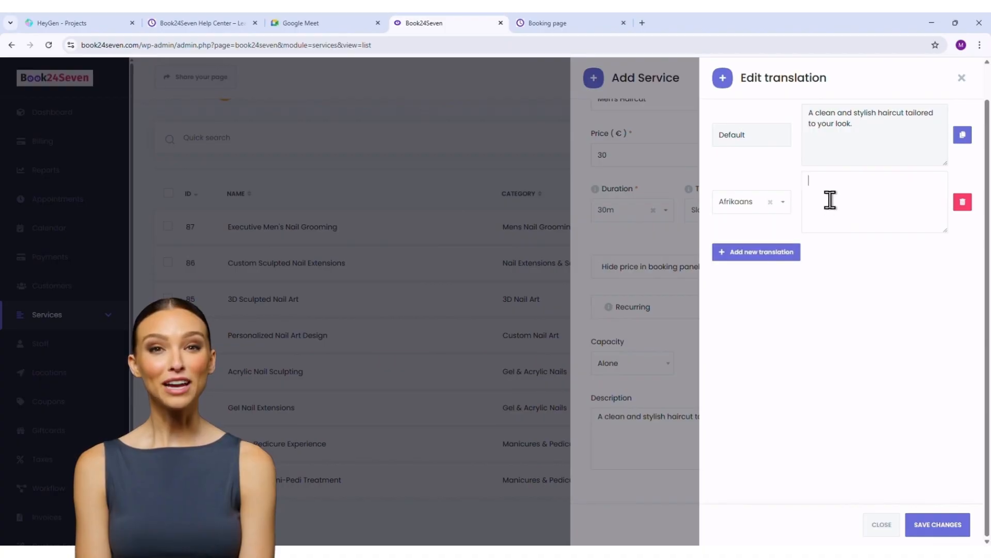
pyautogui.write('your transl')
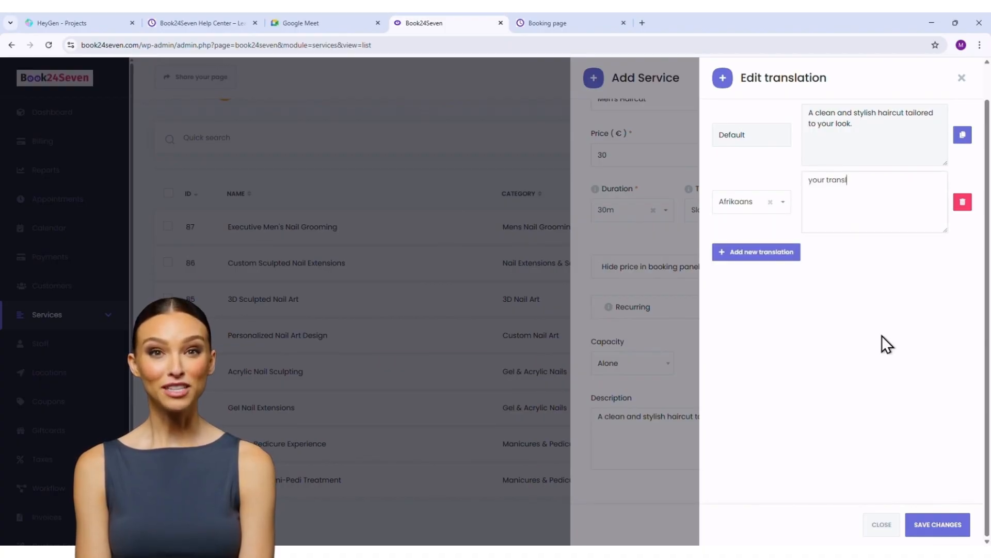
pyautogui.write('ation goes here.')
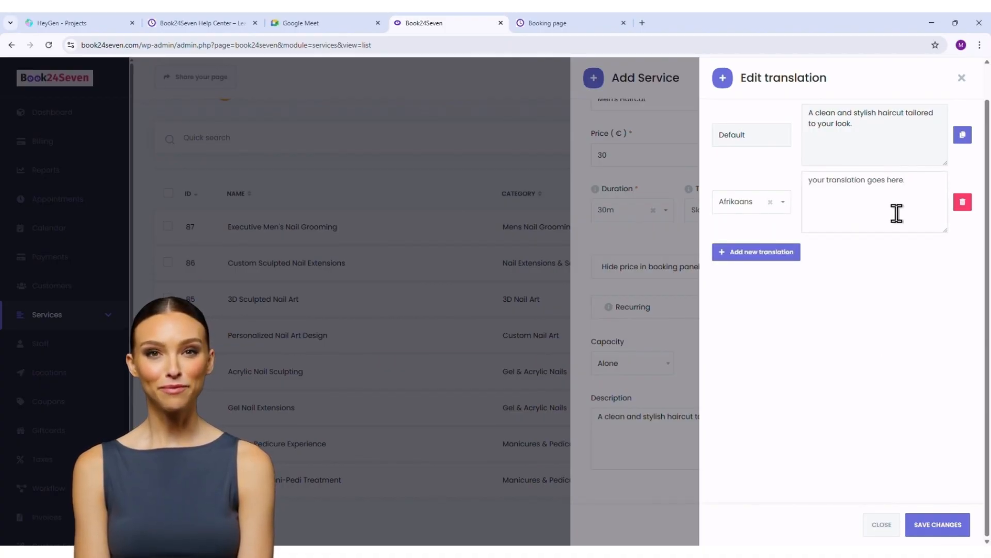
pyautogui.moveTo(868, 198); pyautogui.dragTo(898, 201)
pyautogui.click(898, 202)
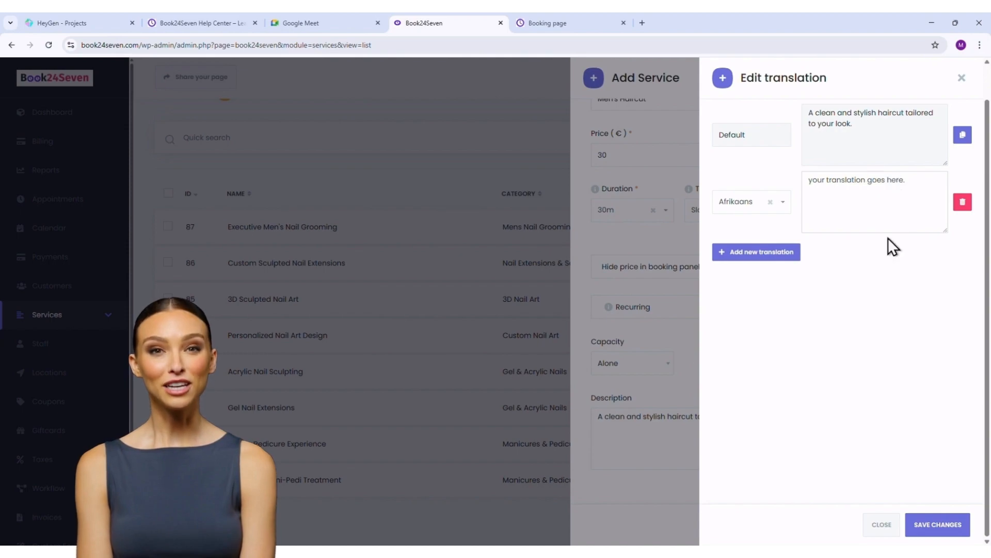
pyautogui.click(938, 524)
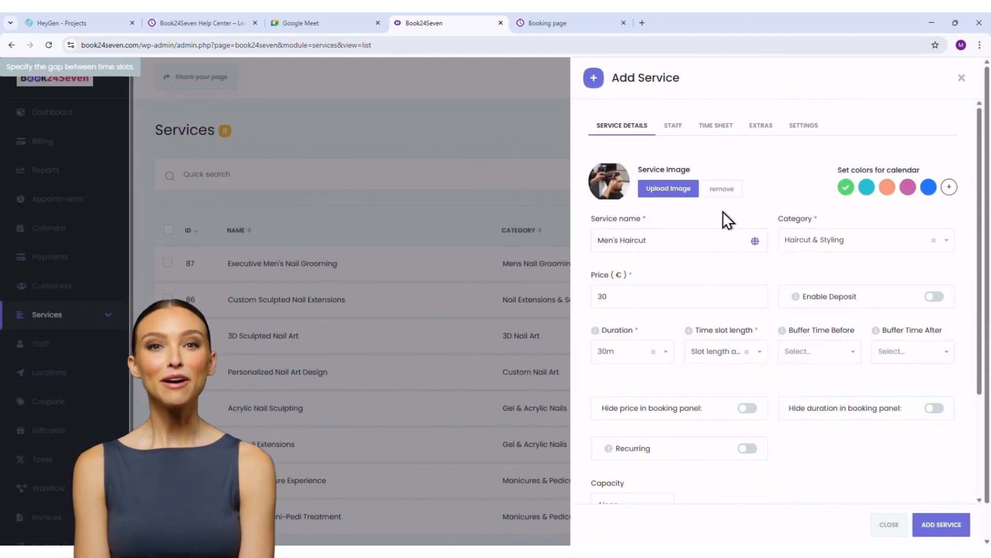
# Step: Assign the fourth and fifth staff members from the full staff list to the service
pyautogui.click(674, 126)
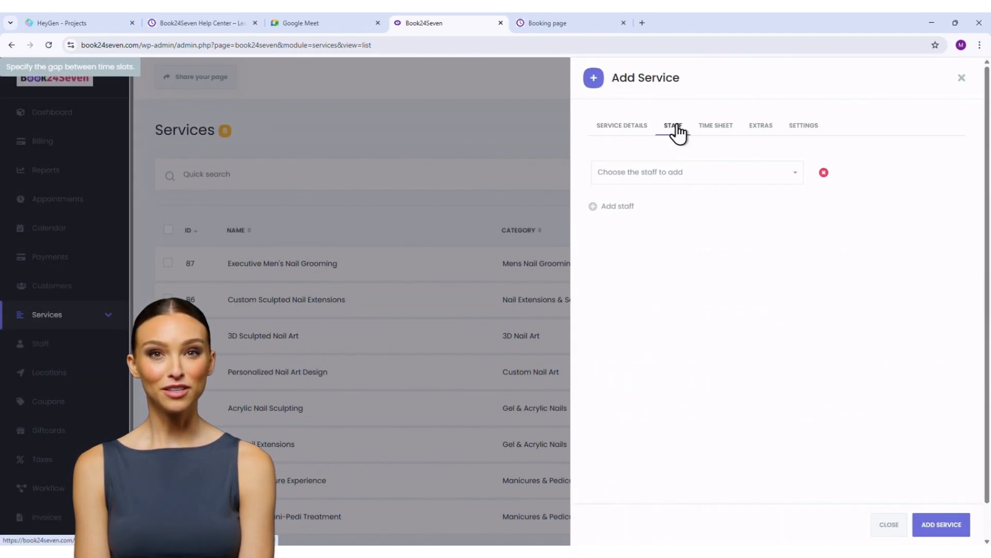
pyautogui.click(790, 178)
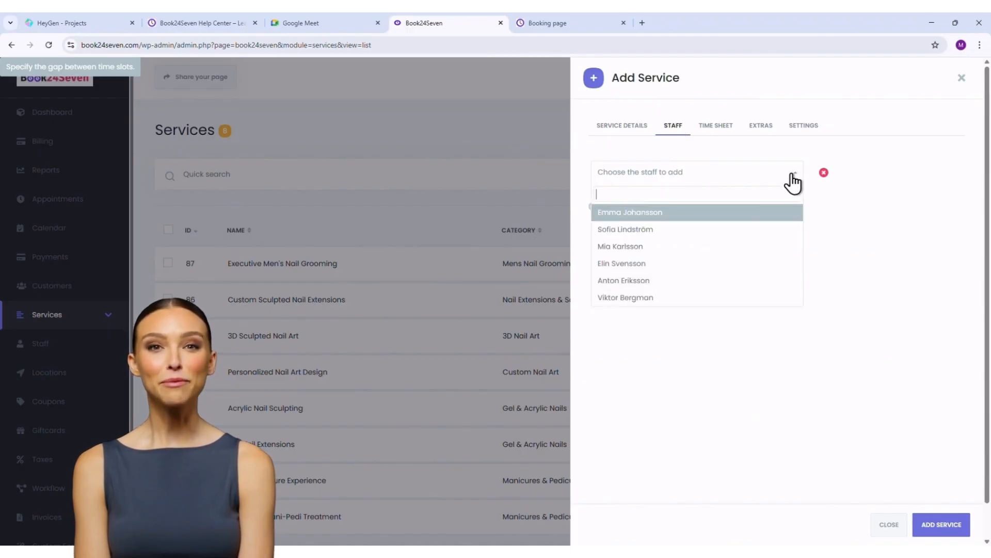
pyautogui.click(655, 264)
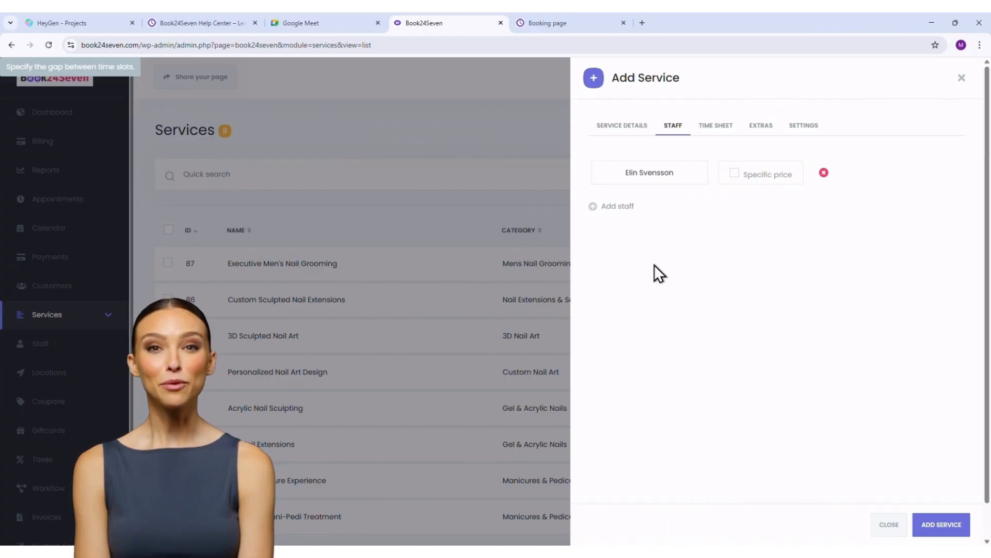
pyautogui.click(610, 207)
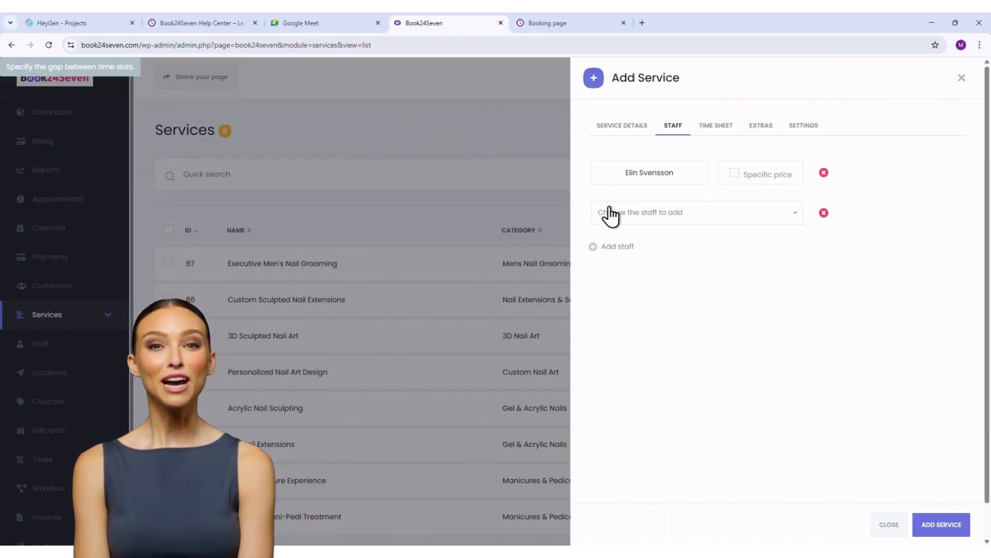
pyautogui.click(621, 215)
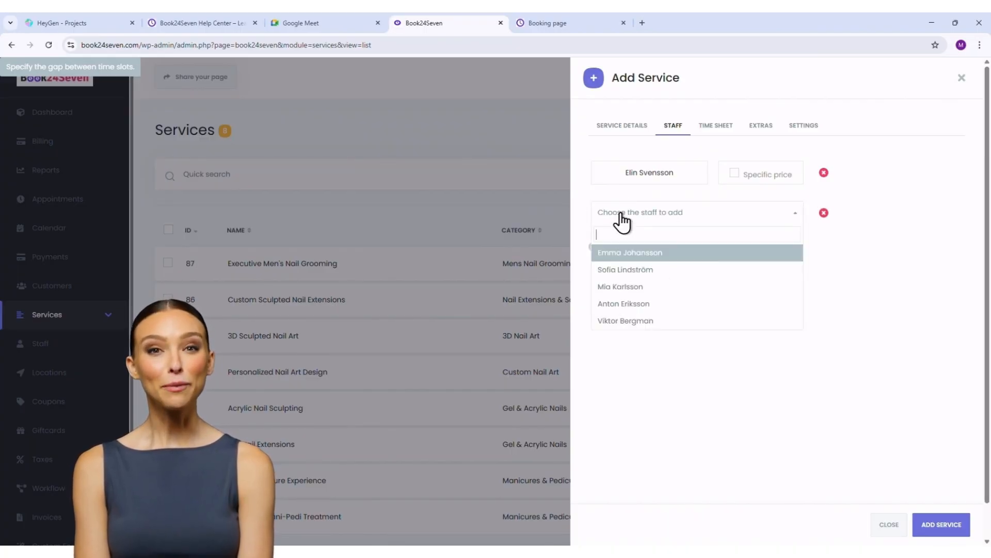
pyautogui.click(637, 303)
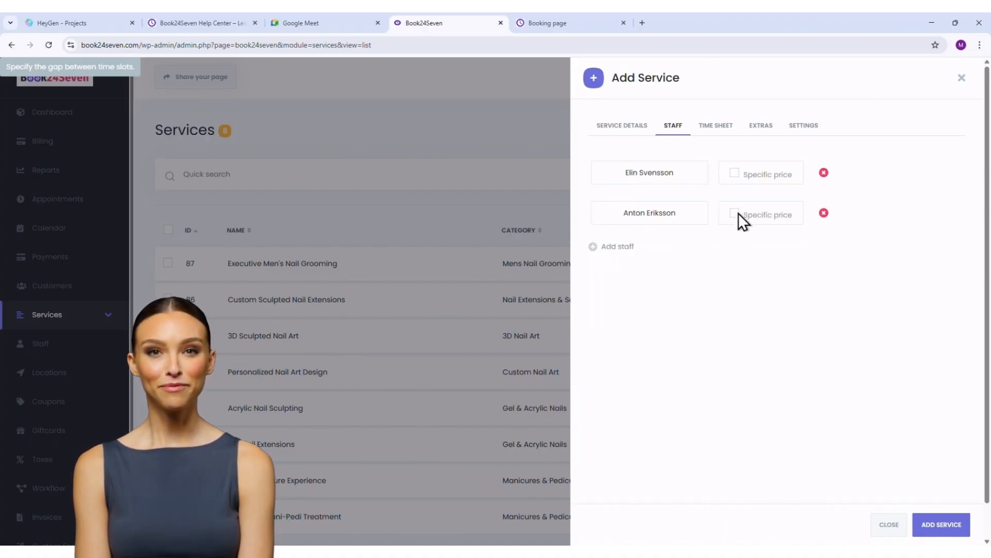
pyautogui.click(738, 213)
pyautogui.click(738, 212)
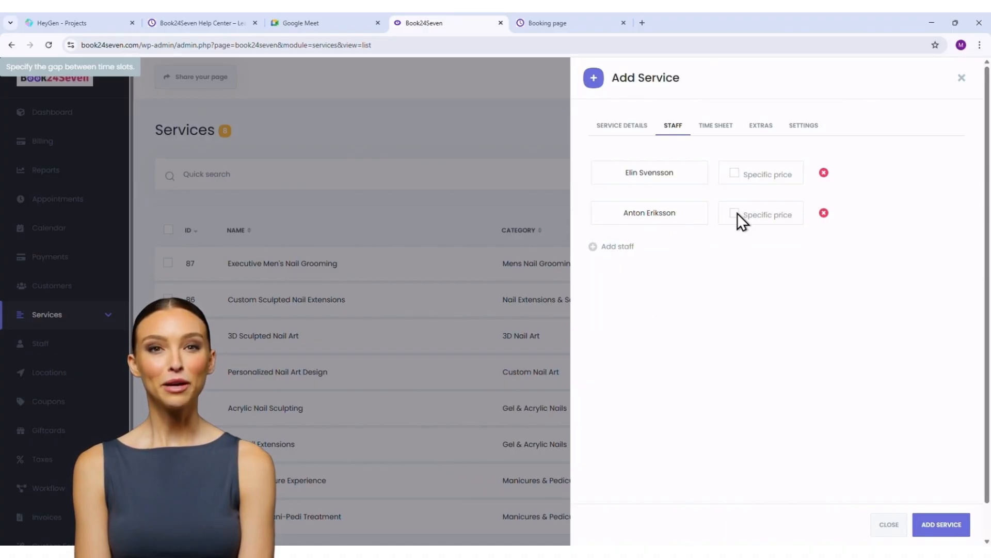
pyautogui.click(737, 213)
pyautogui.click(737, 212)
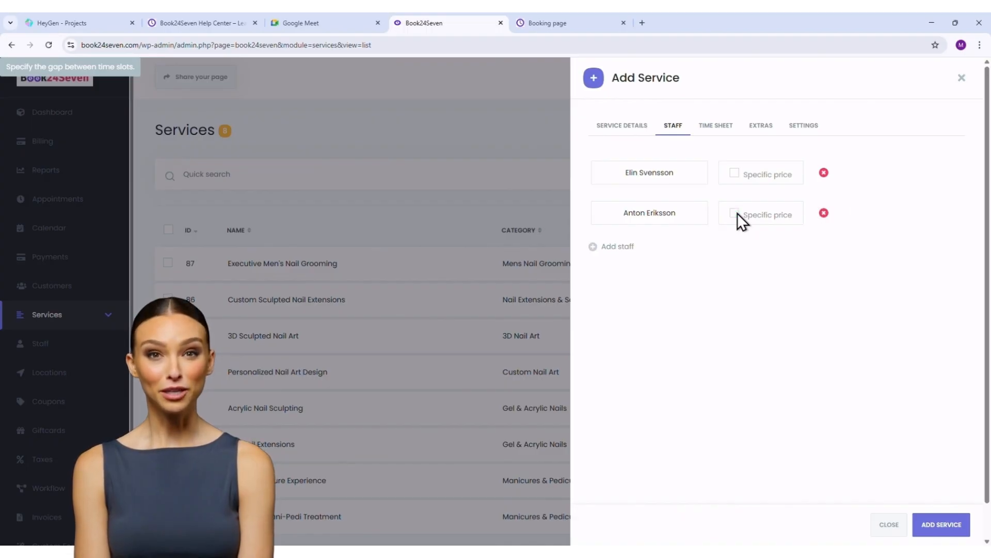
# Step: Enable a specific weekly timesheet for the service, review the hours and breaks for each day, and open the special days settings
pyautogui.click(726, 125)
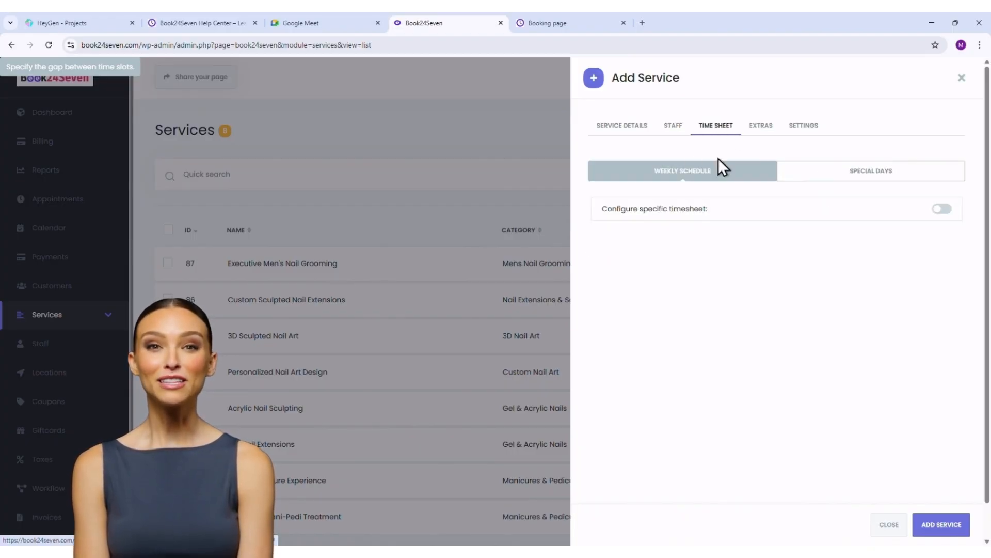
pyautogui.click(941, 211)
pyautogui.scroll(-4, 781, 389)
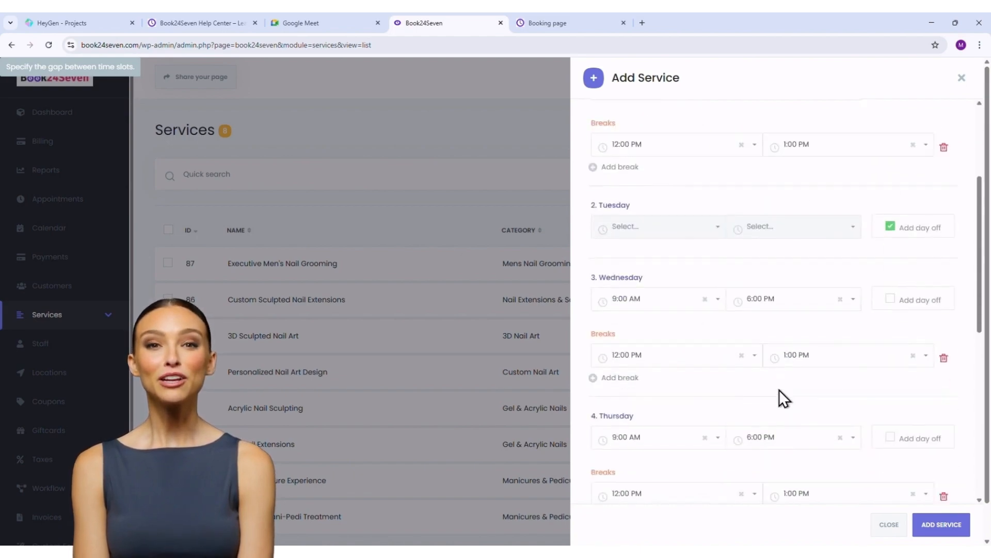
pyautogui.scroll(-7, 780, 397)
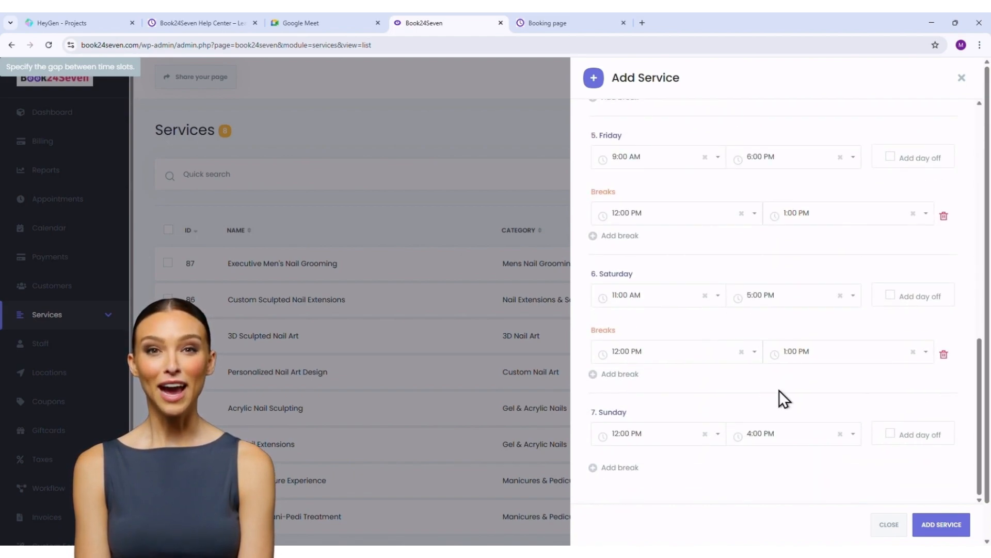
pyautogui.scroll(5, 781, 398)
pyautogui.scroll(6, 779, 390)
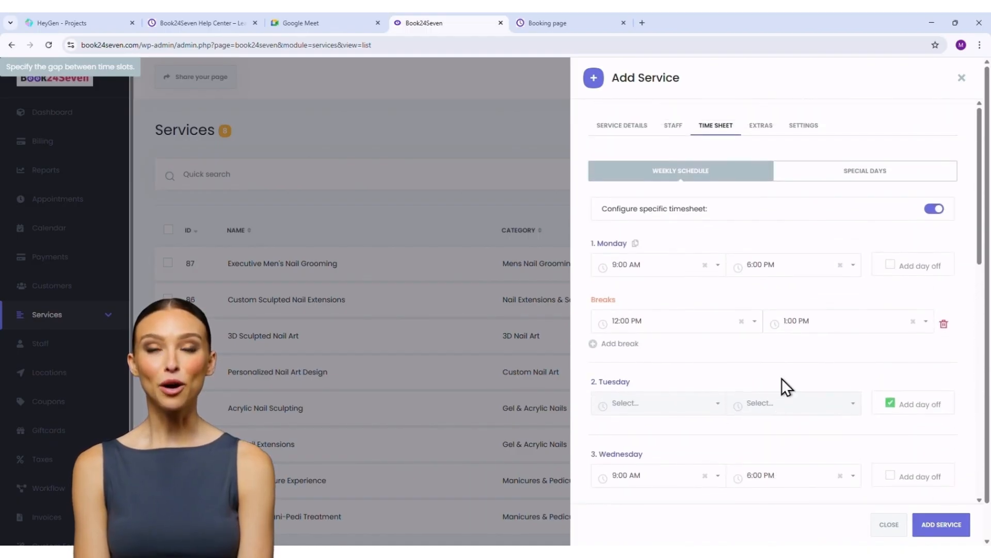
pyautogui.click(869, 173)
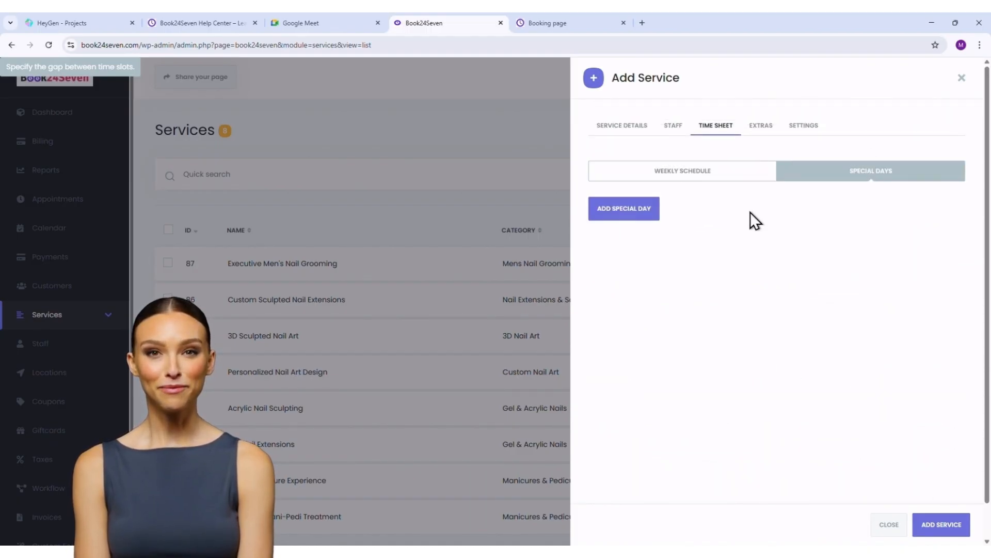
# Step: Try adding a blank special day, delete it, and return to the weekly schedule
pyautogui.click(630, 213)
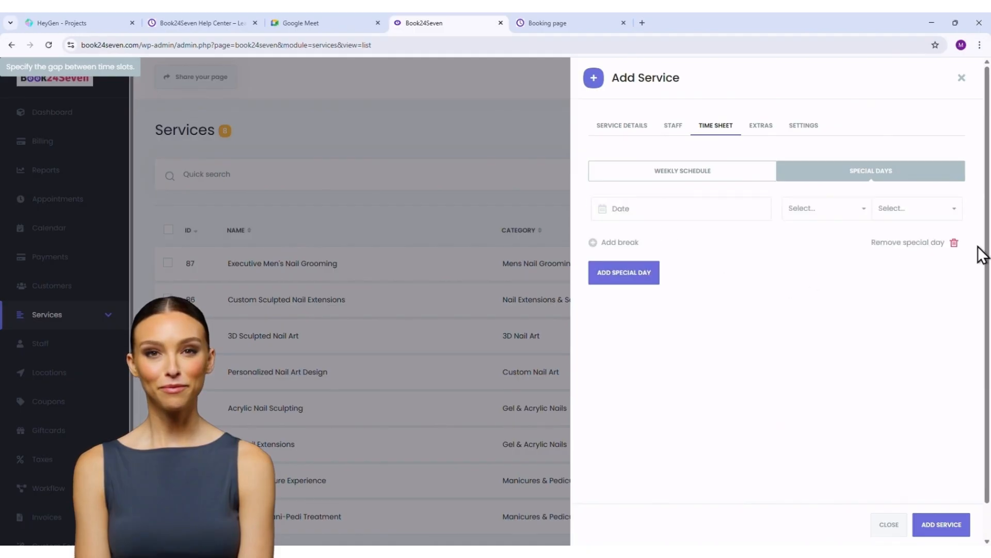
pyautogui.click(953, 244)
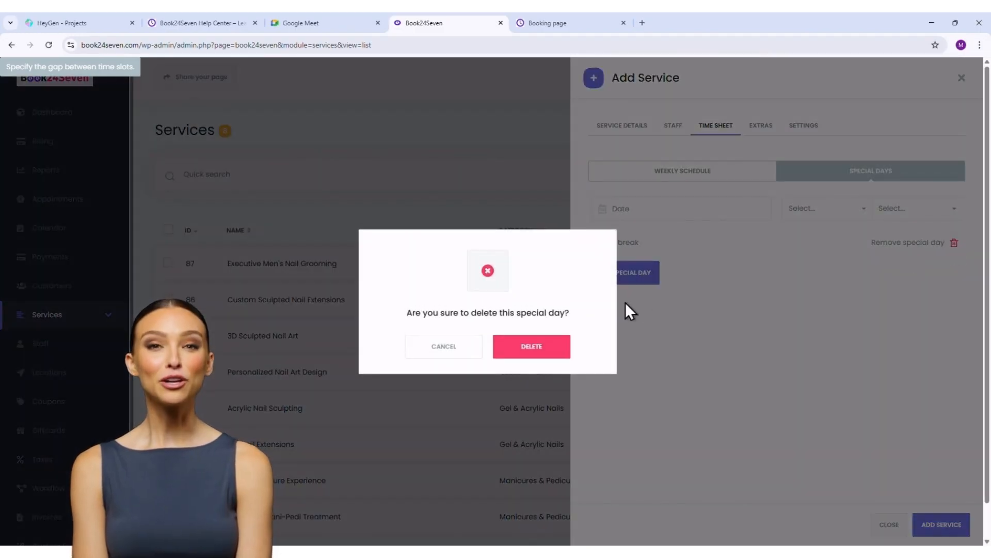
pyautogui.click(542, 346)
pyautogui.click(695, 176)
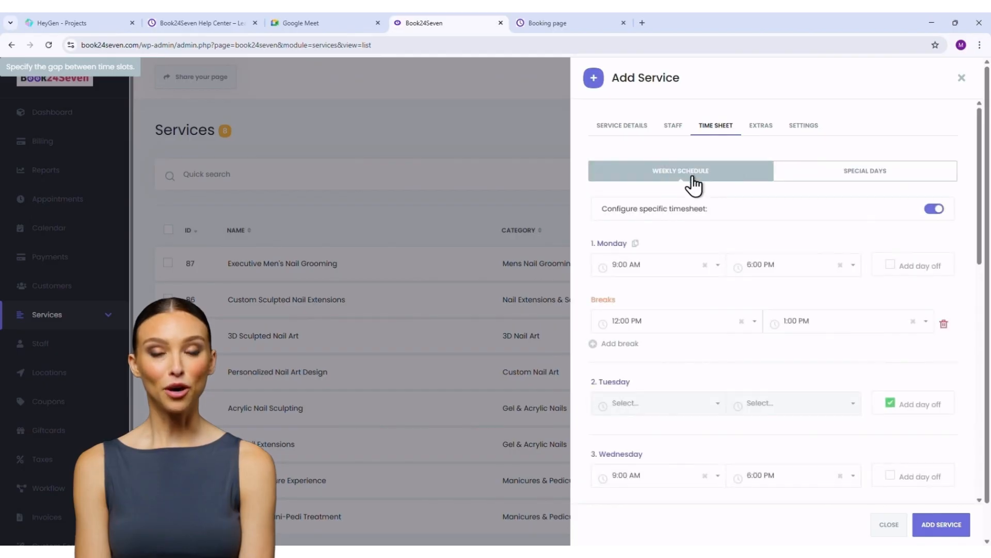
# Step: Create a new extra for the service named Hair wash with a price of 20
pyautogui.click(760, 130)
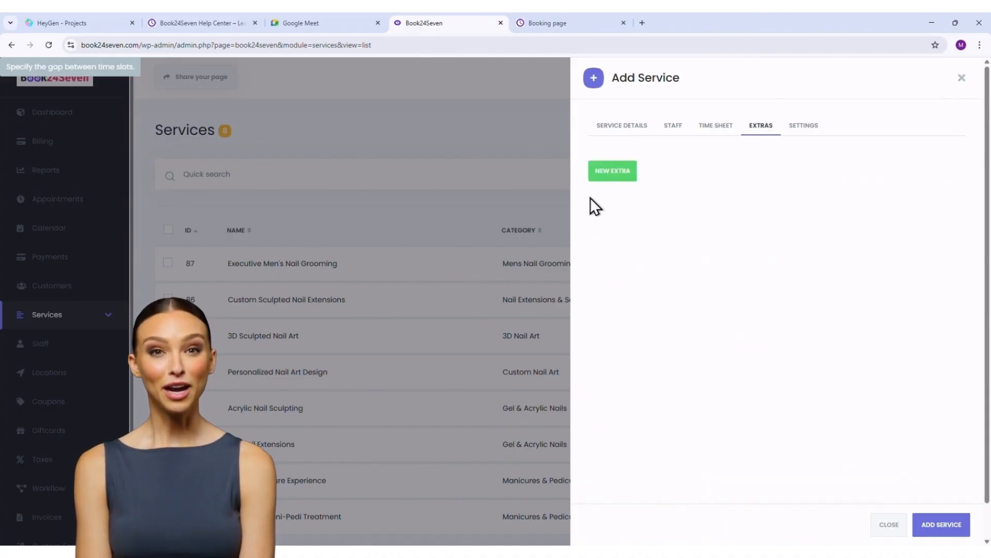
pyautogui.click(619, 171)
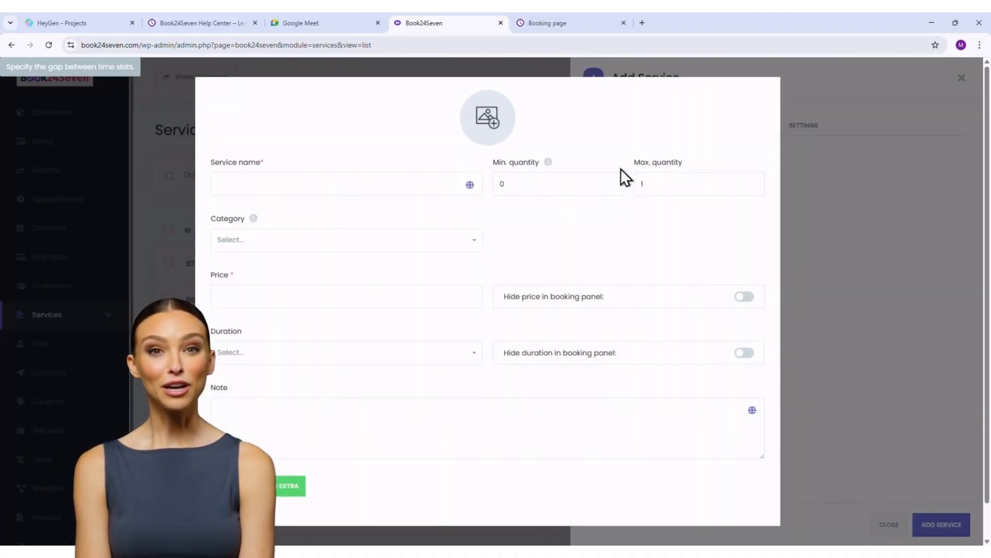
pyautogui.click(250, 180)
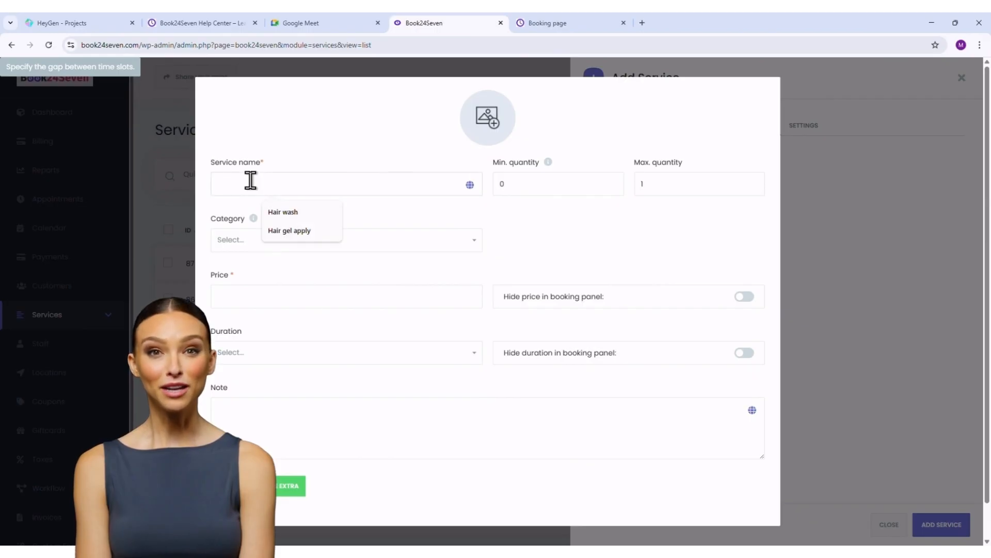
pyautogui.click(275, 210)
pyautogui.click(257, 292)
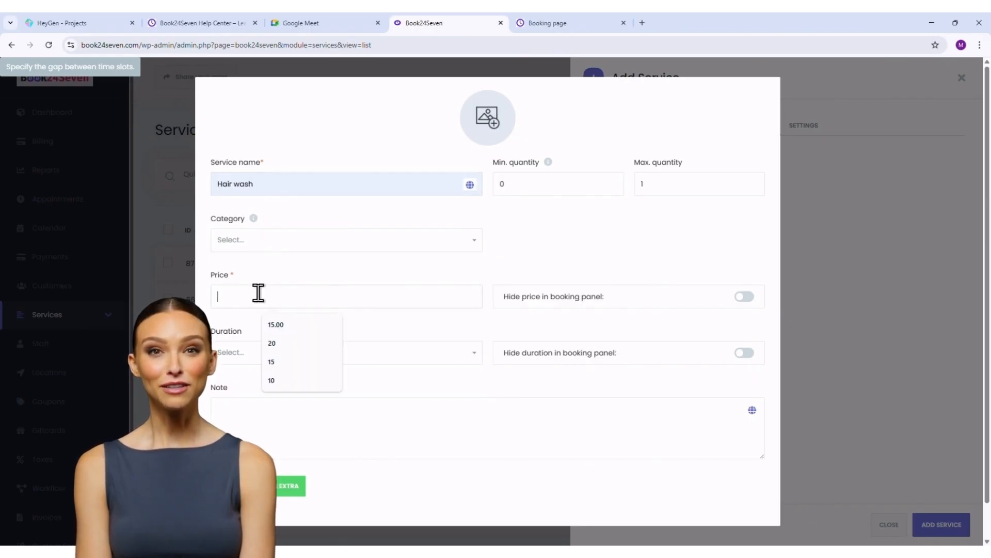
pyautogui.write('20')
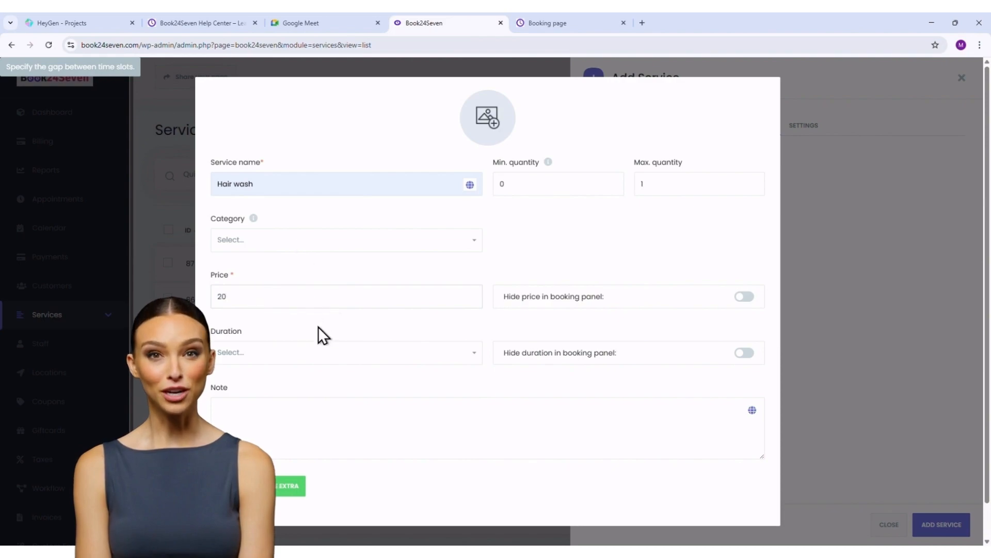
# Step: Check the extra's price-hiding, duration and minimum quantity options, save it with them unchanged, and open the service settings
pyautogui.click(746, 299)
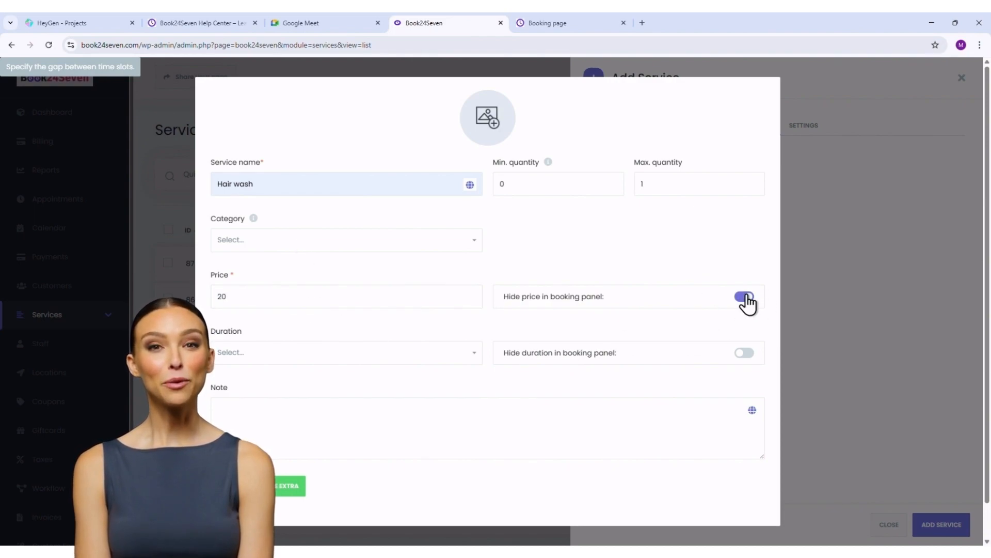
pyautogui.click(746, 299)
pyautogui.moveTo(262, 195); pyautogui.dragTo(202, 190)
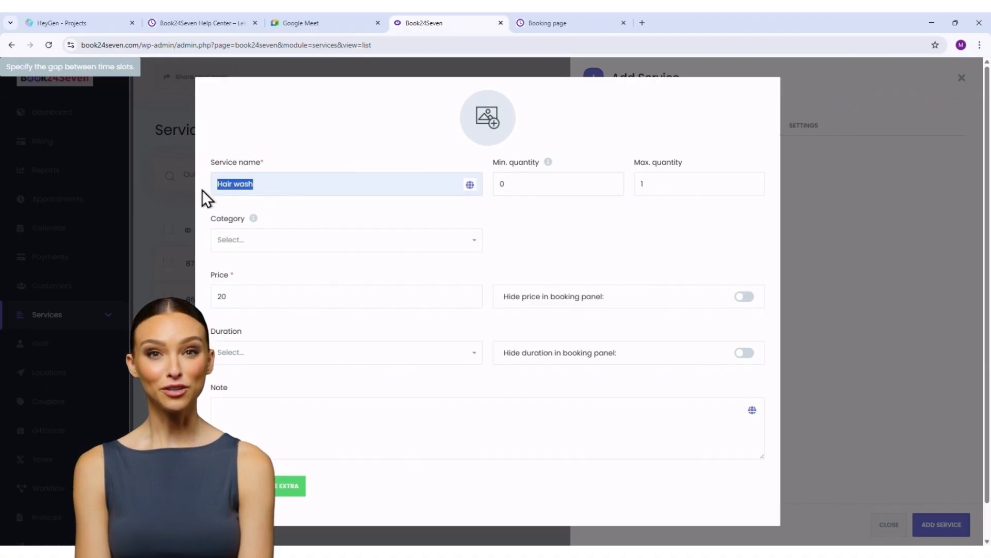
pyautogui.click(317, 211)
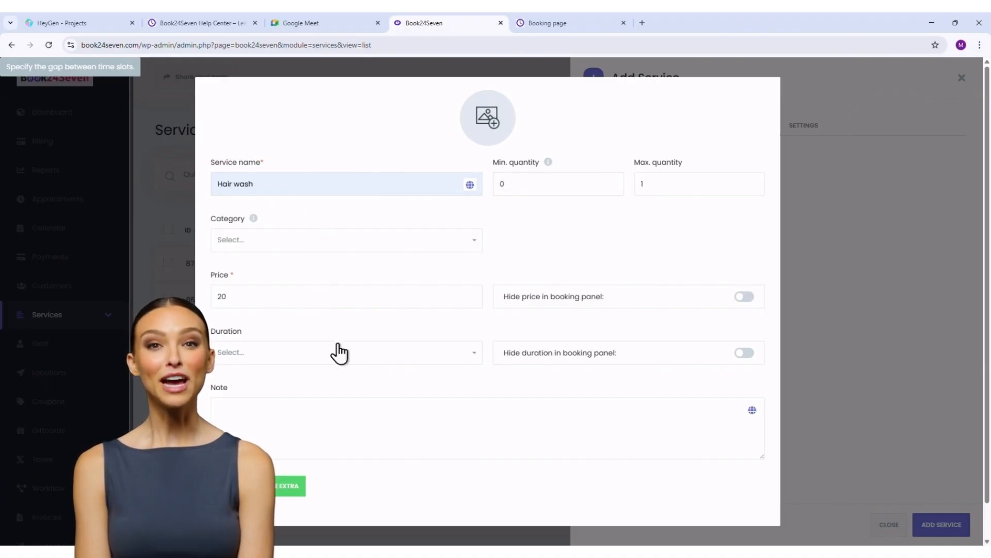
pyautogui.click(434, 356)
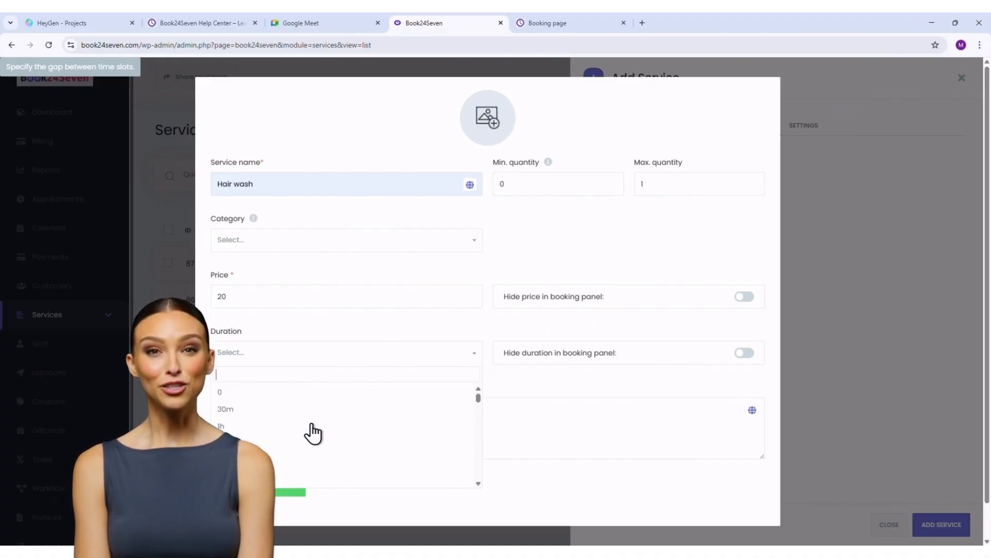
pyautogui.click(374, 325)
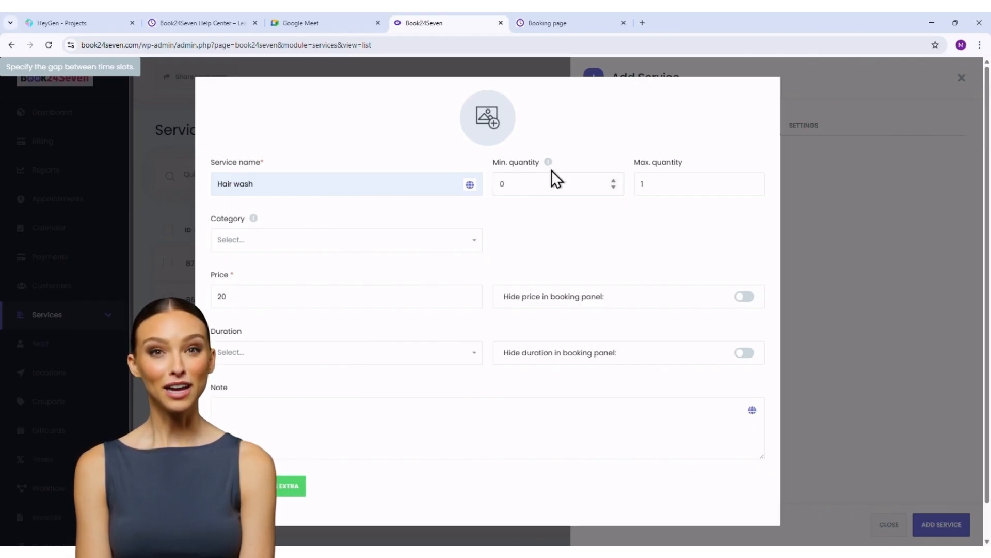
pyautogui.moveTo(550, 164)
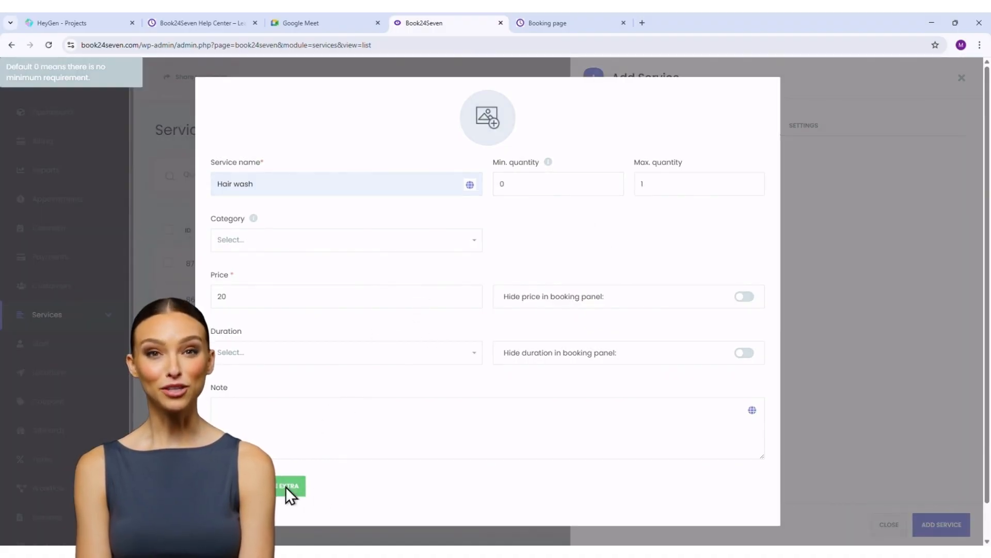
pyautogui.click(288, 485)
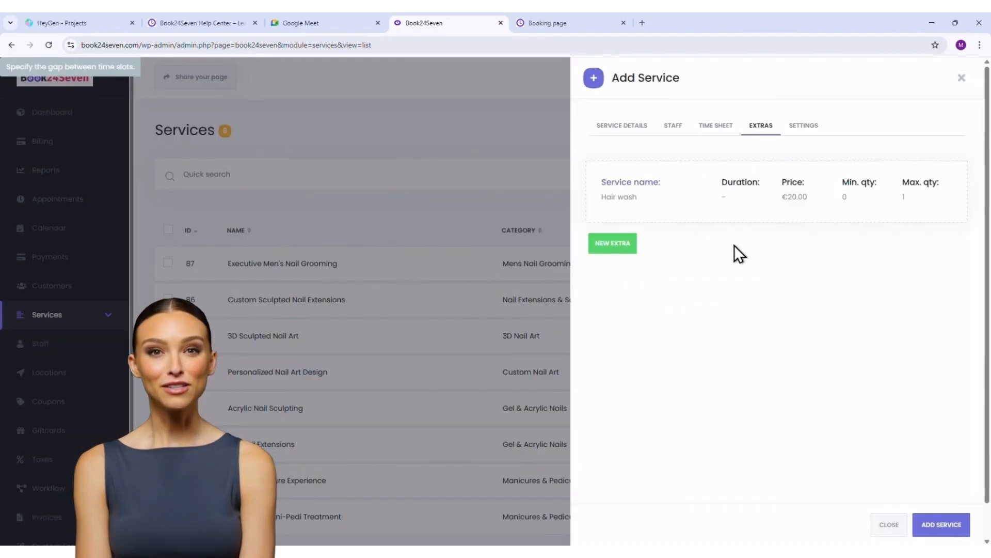
pyautogui.click(805, 127)
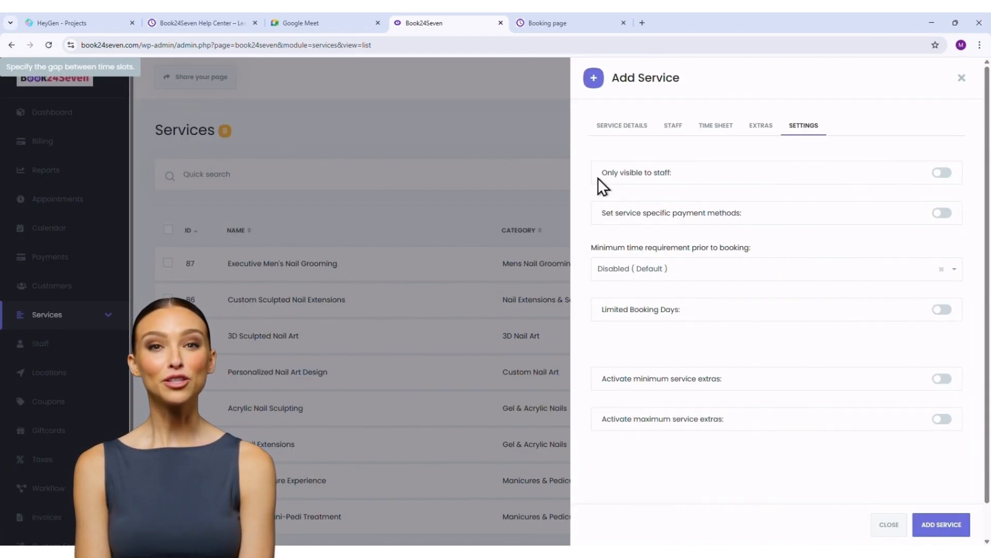
# Step: Try out staff-only visibility and service-specific payment methods for the service, turning both off again
pyautogui.click(700, 172)
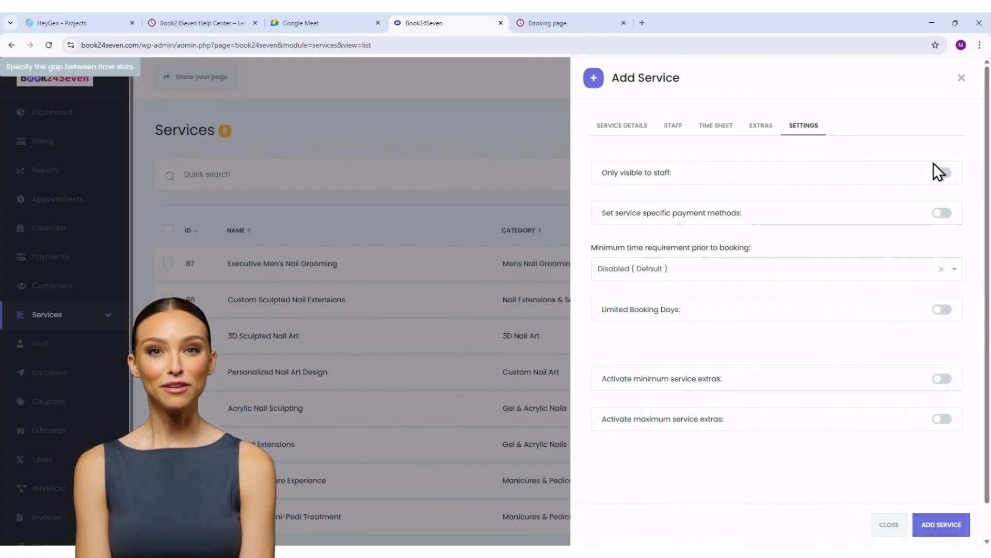
pyautogui.click(942, 173)
pyautogui.click(942, 174)
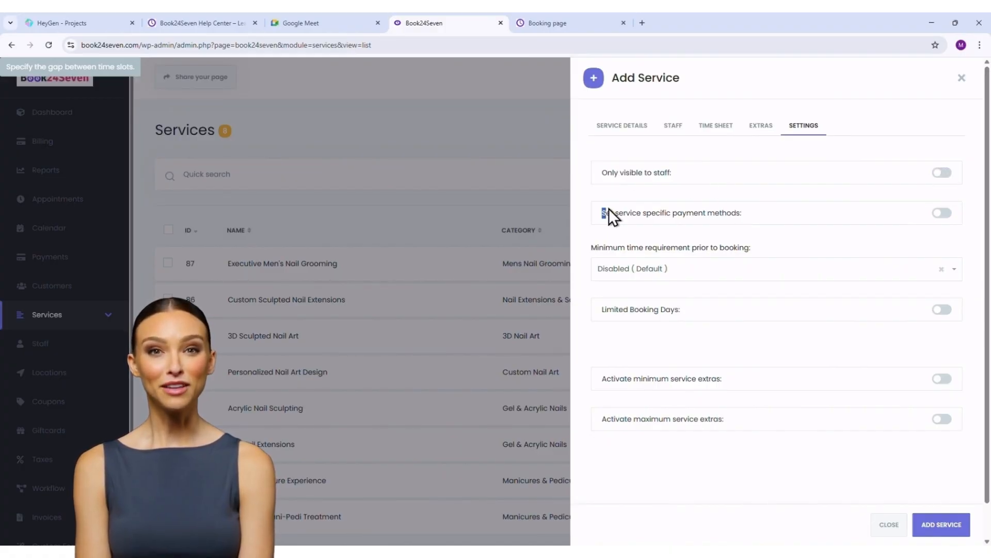
pyautogui.click(940, 212)
pyautogui.click(663, 266)
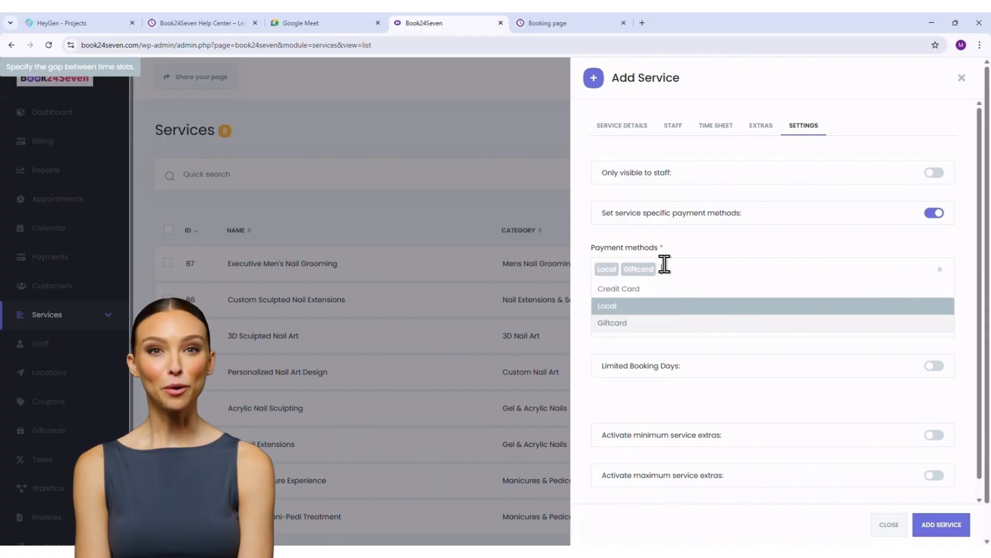
pyautogui.click(577, 293)
pyautogui.click(934, 213)
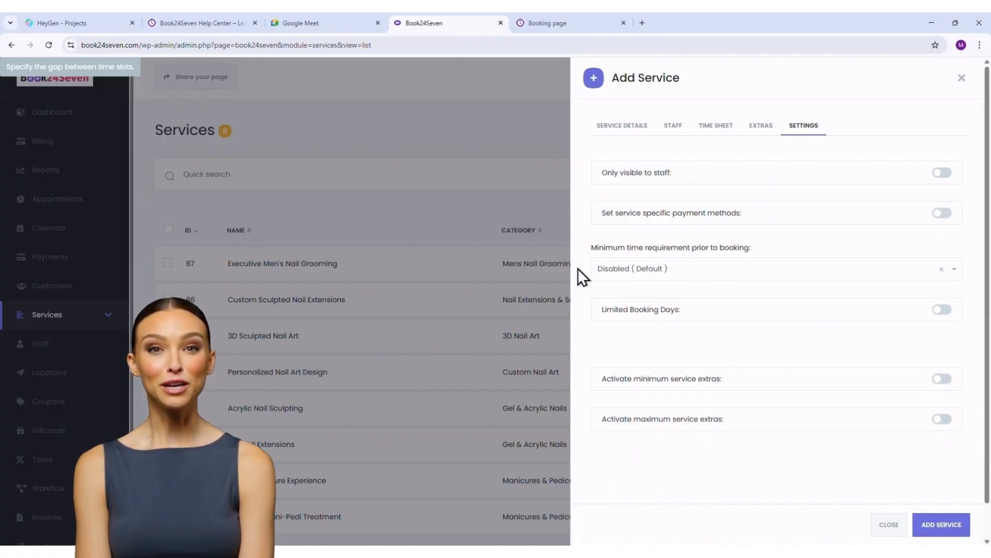
# Step: Enable limited booking days for the service and set the limit to 90
pyautogui.moveTo(589, 247); pyautogui.dragTo(747, 248)
pyautogui.click(748, 283)
pyautogui.click(582, 364)
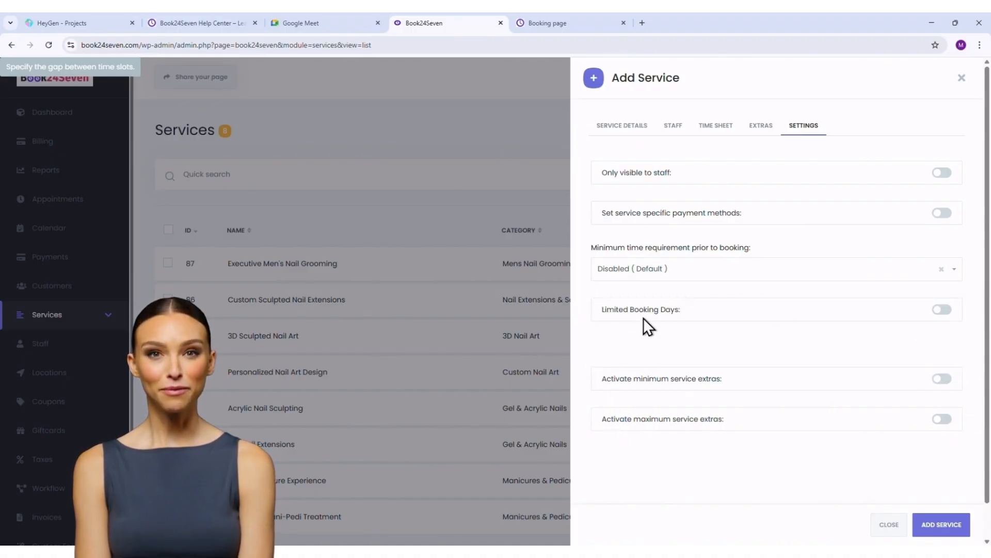
pyautogui.click(703, 316)
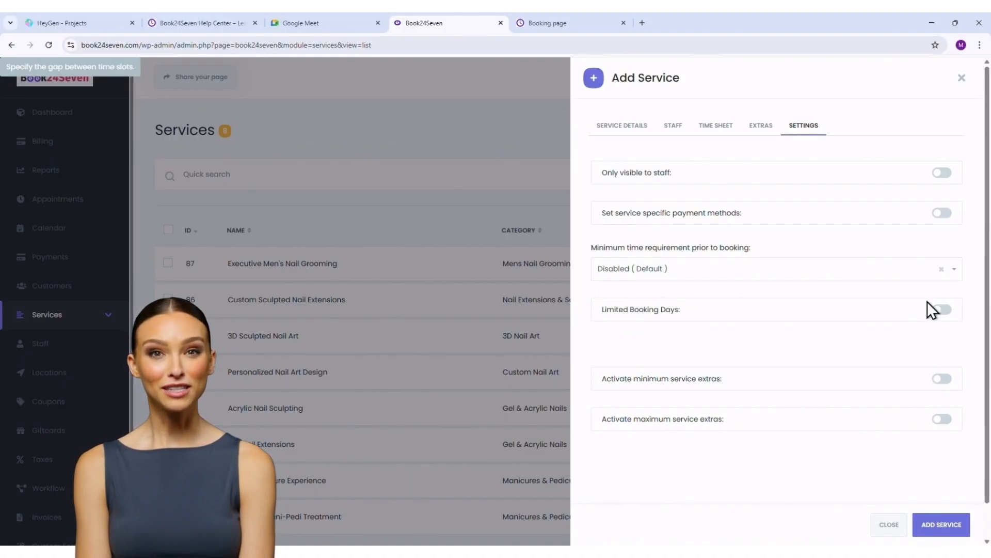
pyautogui.click(943, 310)
pyautogui.click(640, 367)
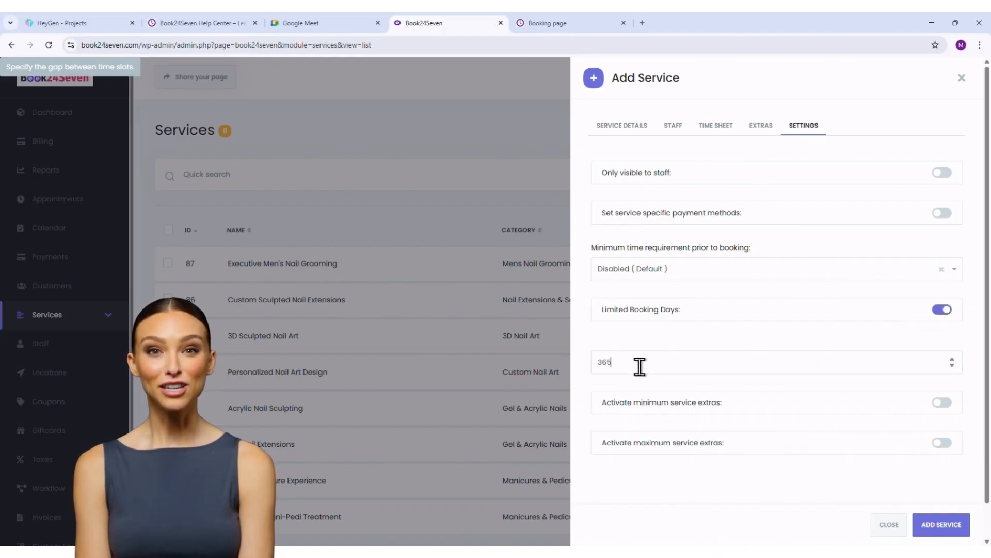
pyautogui.scroll(-1, 699, 354)
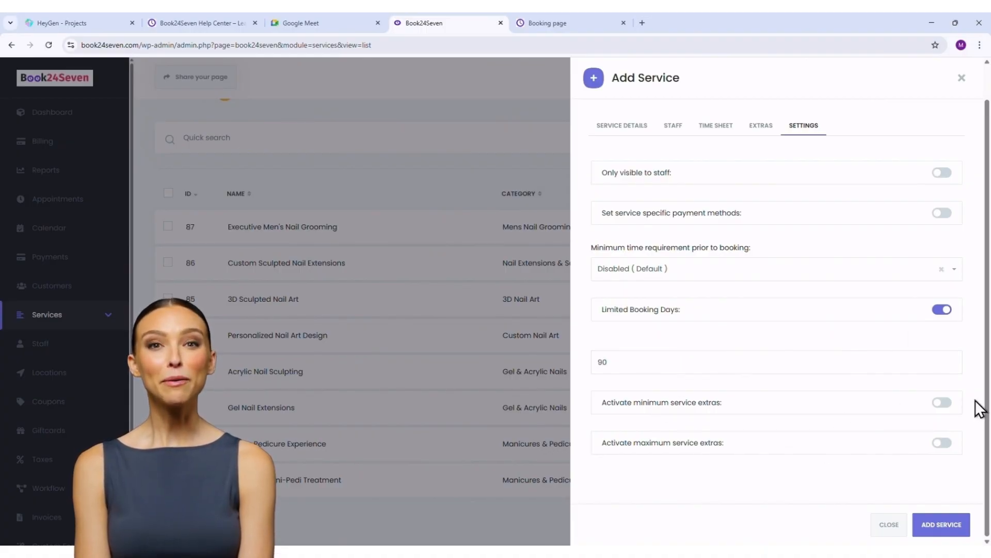
# Step: Try a minimum of 0 and a maximum of 2 service extras, and deactivate both limits
pyautogui.click(939, 403)
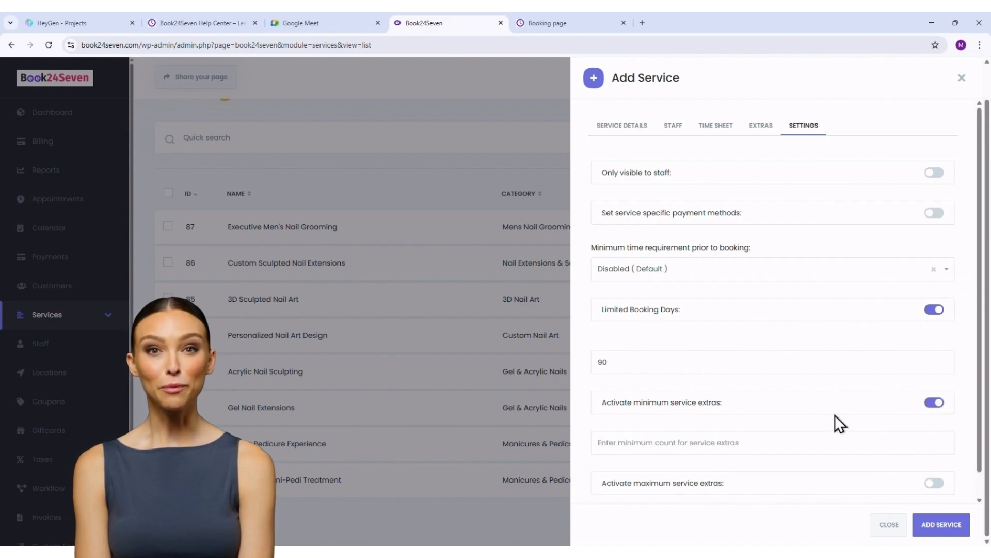
pyautogui.scroll(-1, 638, 416)
pyautogui.click(624, 416)
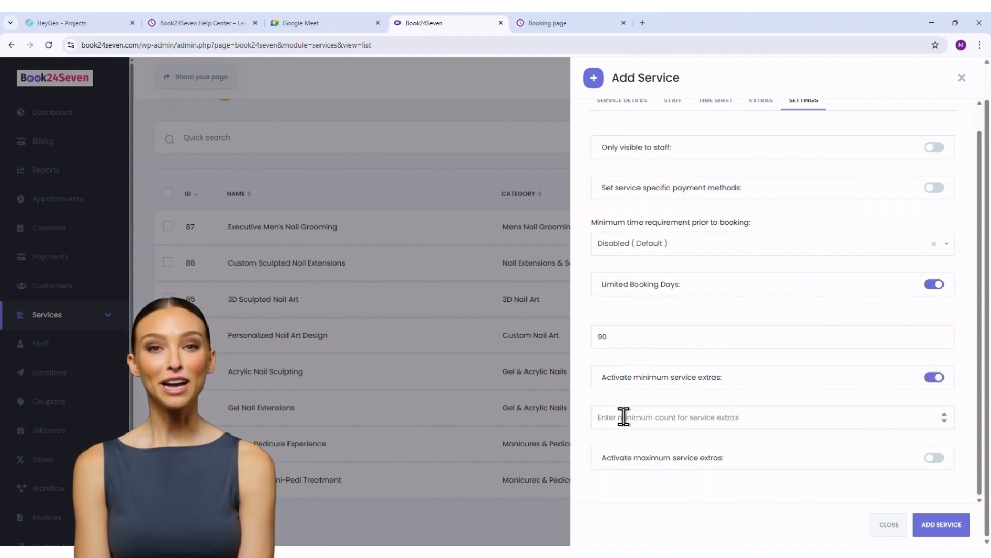
pyautogui.write('0')
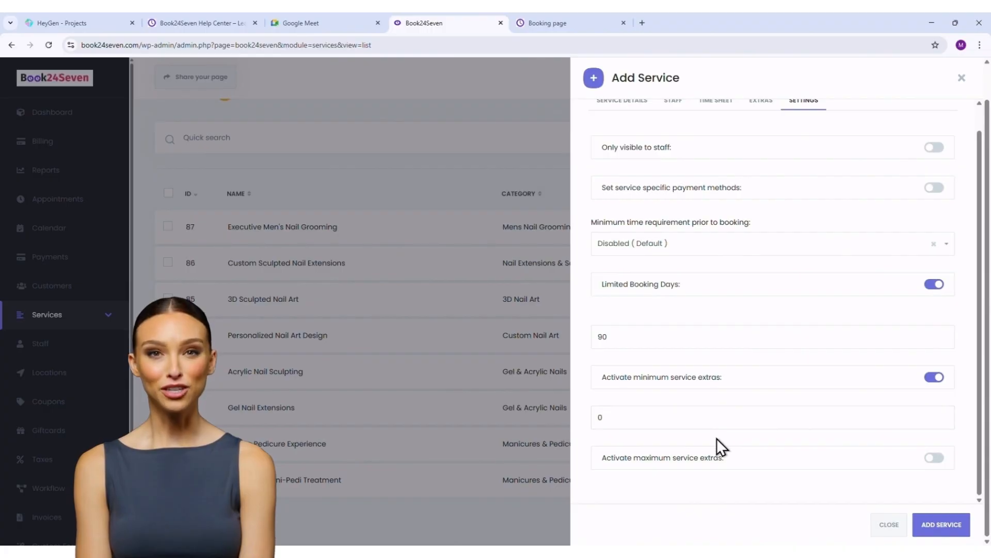
pyautogui.click(711, 459)
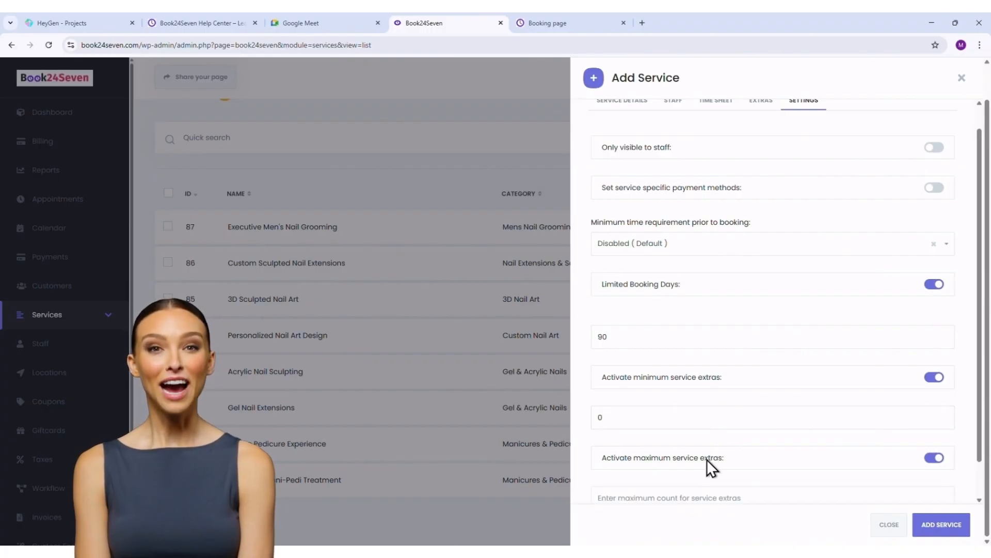
pyautogui.scroll(-1, 707, 460)
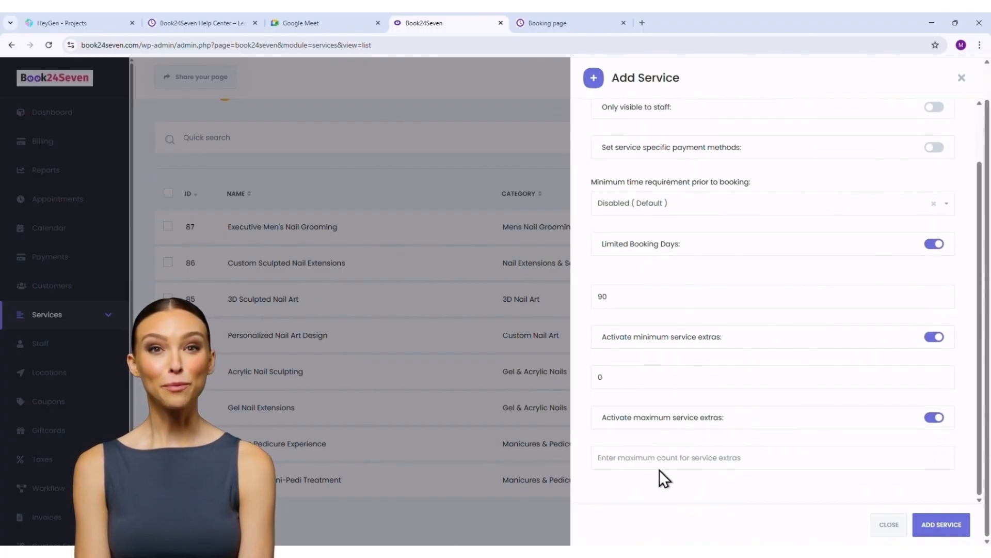
pyautogui.write('2')
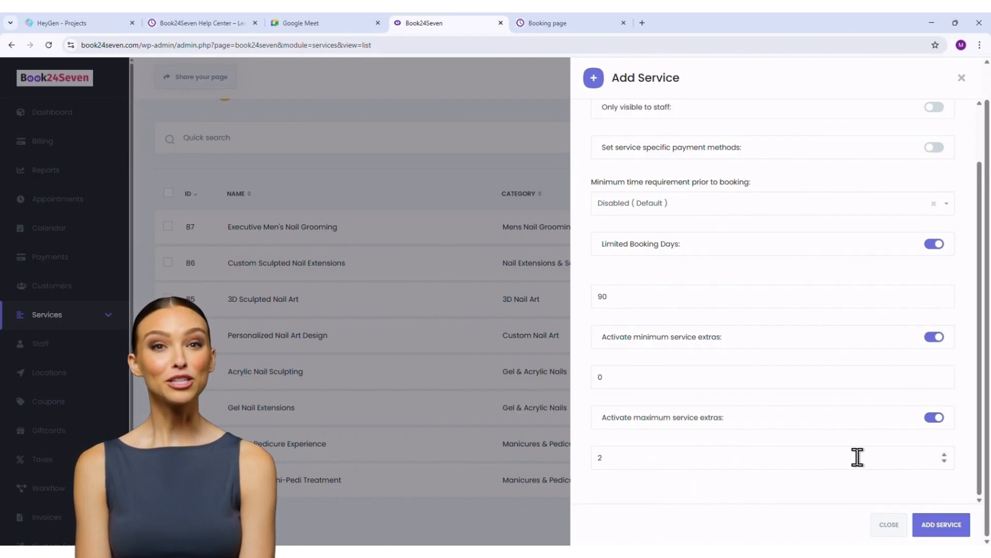
pyautogui.click(939, 419)
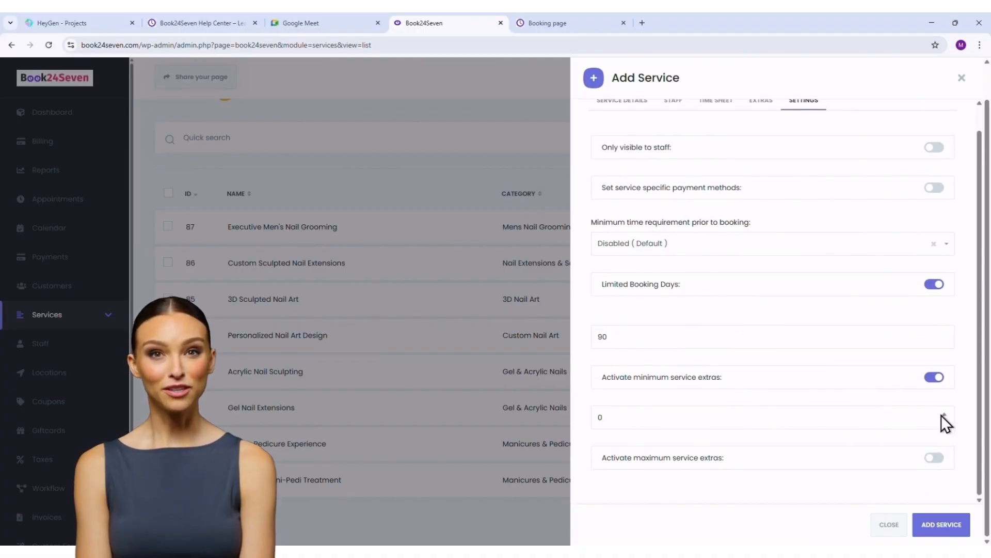
pyautogui.click(936, 379)
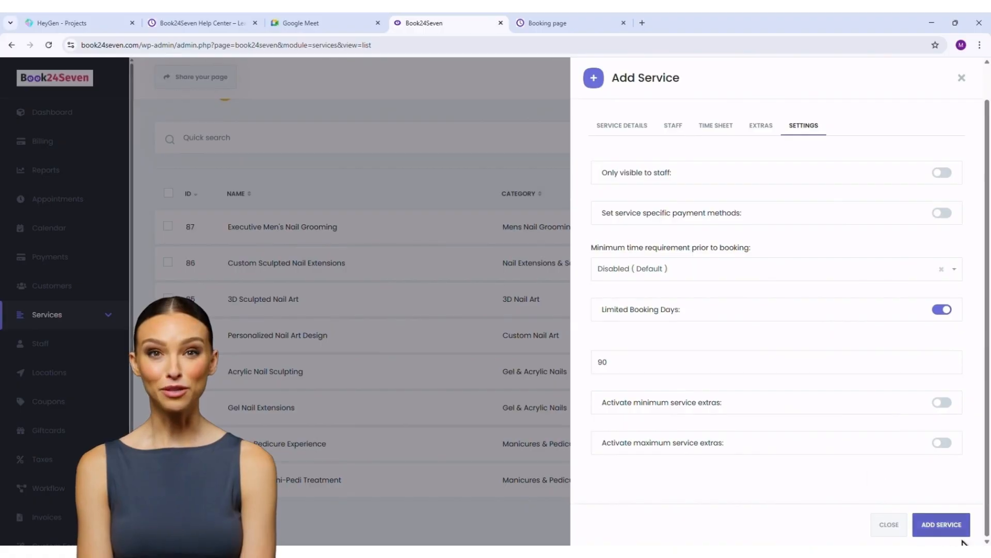
# Step: Add the finished service and check its name and category in the services list
pyautogui.click(937, 525)
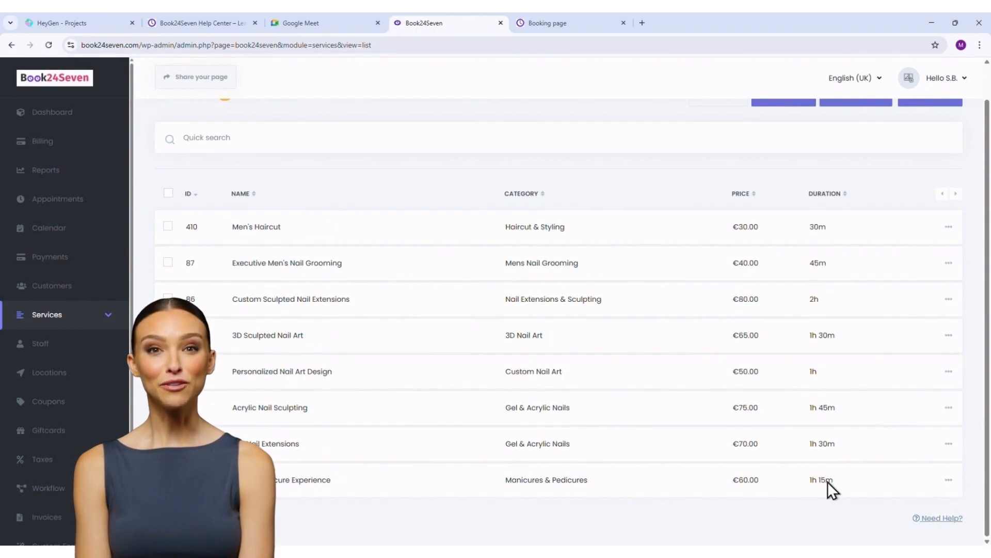
pyautogui.moveTo(233, 227); pyautogui.dragTo(261, 228)
pyautogui.moveTo(506, 226); pyautogui.dragTo(599, 236)
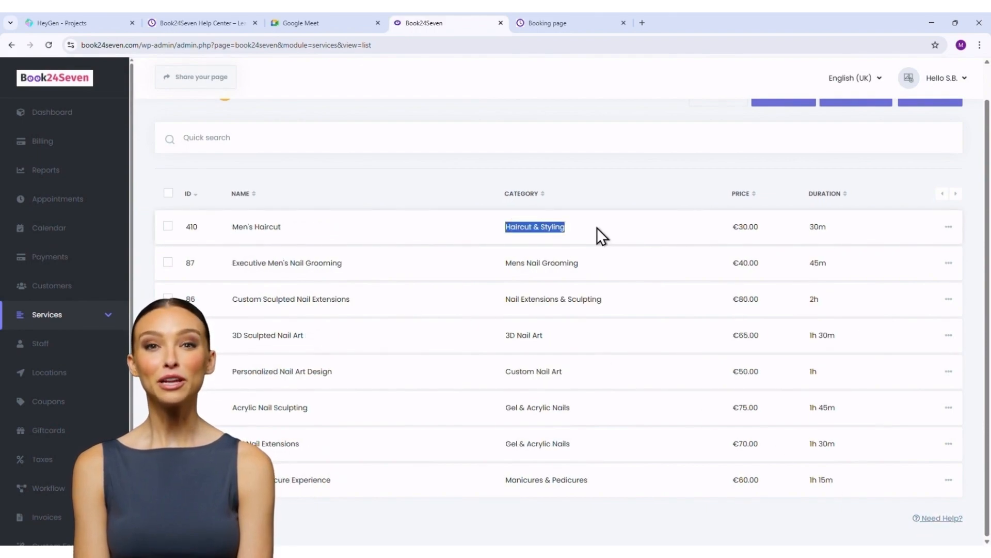
pyautogui.click(630, 233)
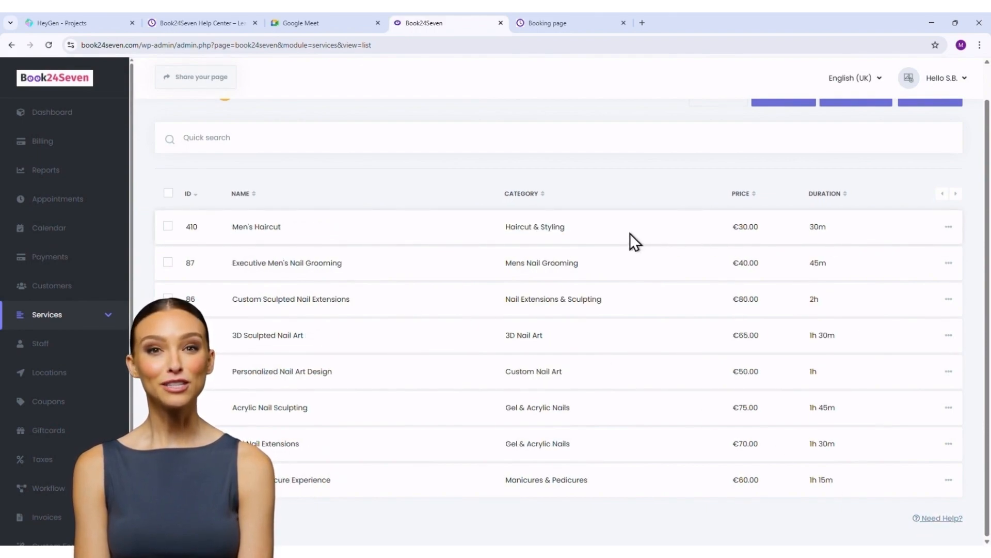
# Step: Select the Men's Haircut and Executive Men's Nail Grooming services and try out Delete as their bulk action
pyautogui.click(949, 227)
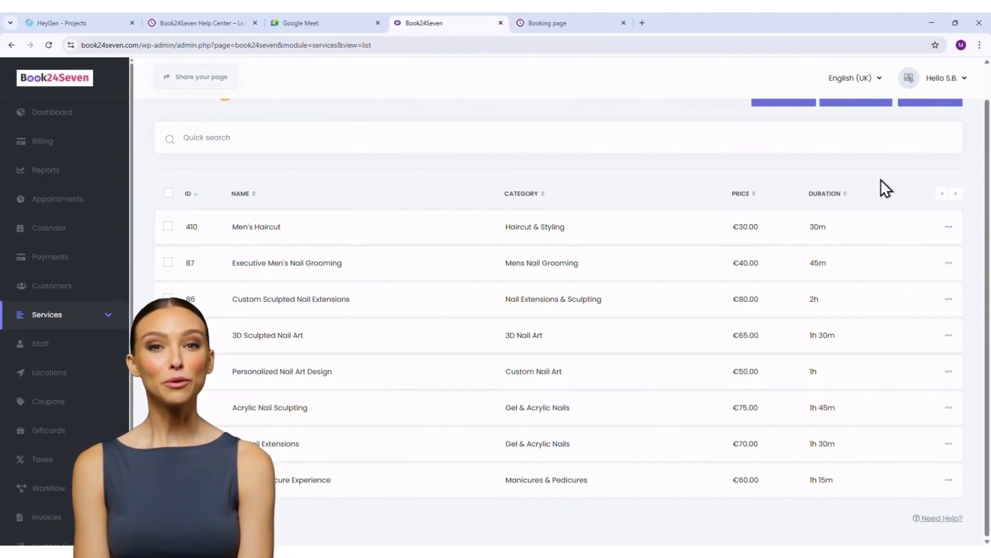
pyautogui.click(168, 226)
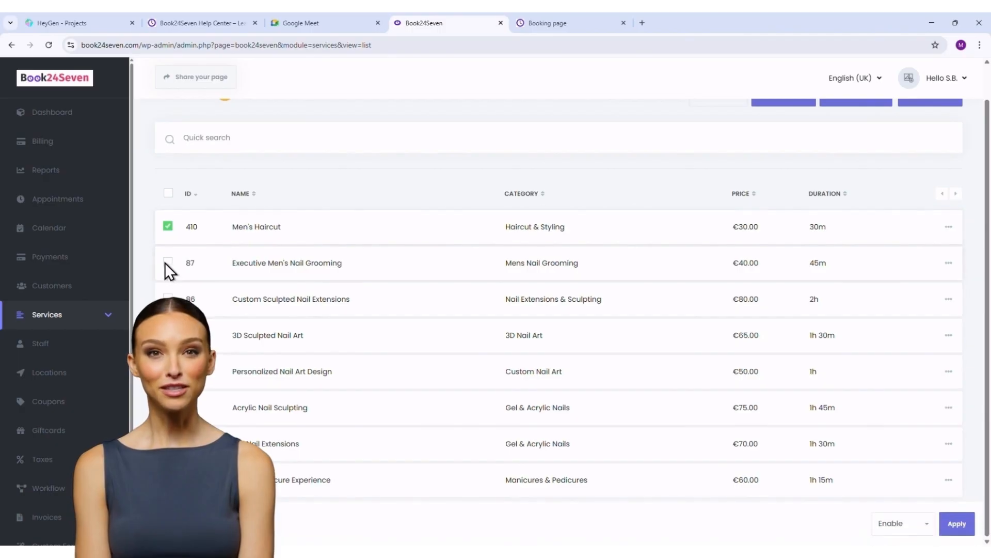
pyautogui.click(923, 525)
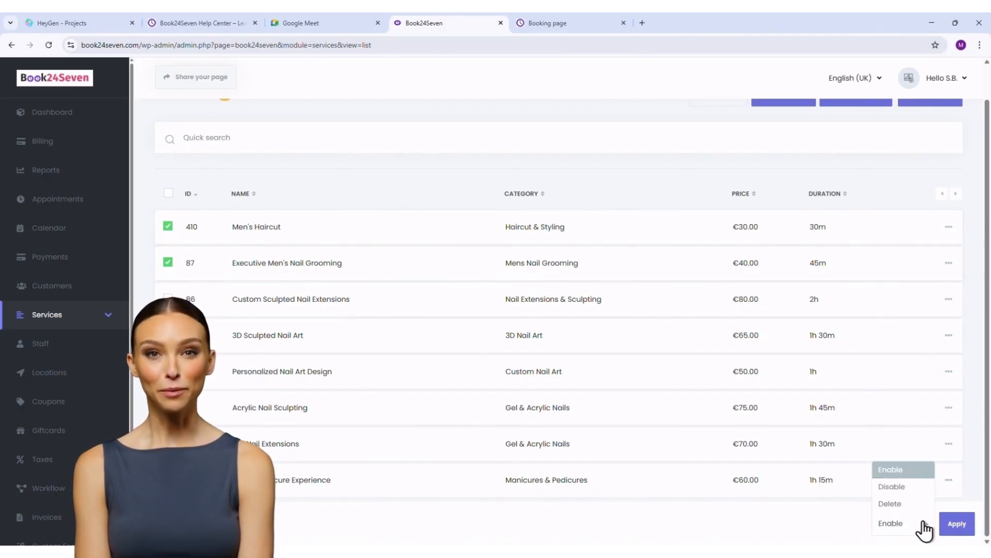
pyautogui.click(912, 503)
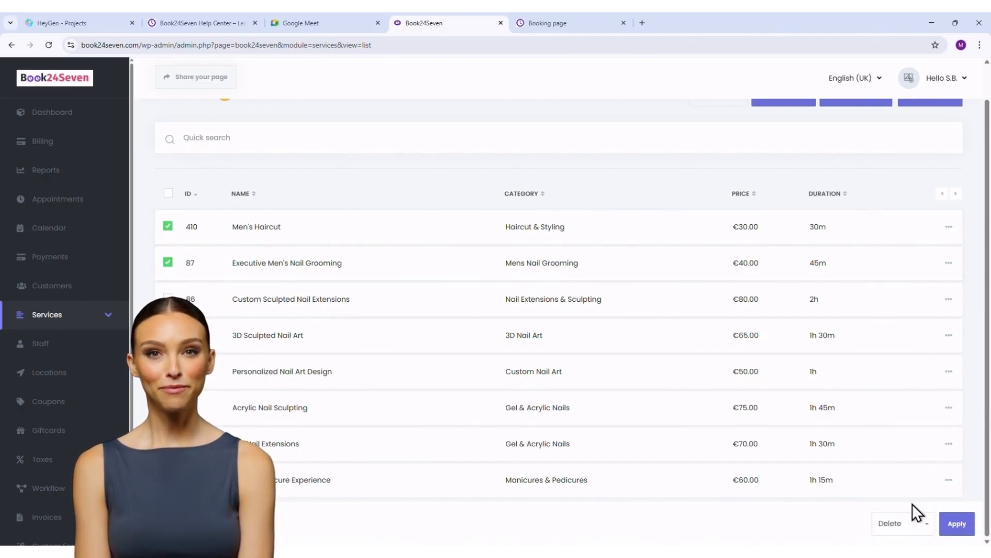
pyautogui.click(957, 524)
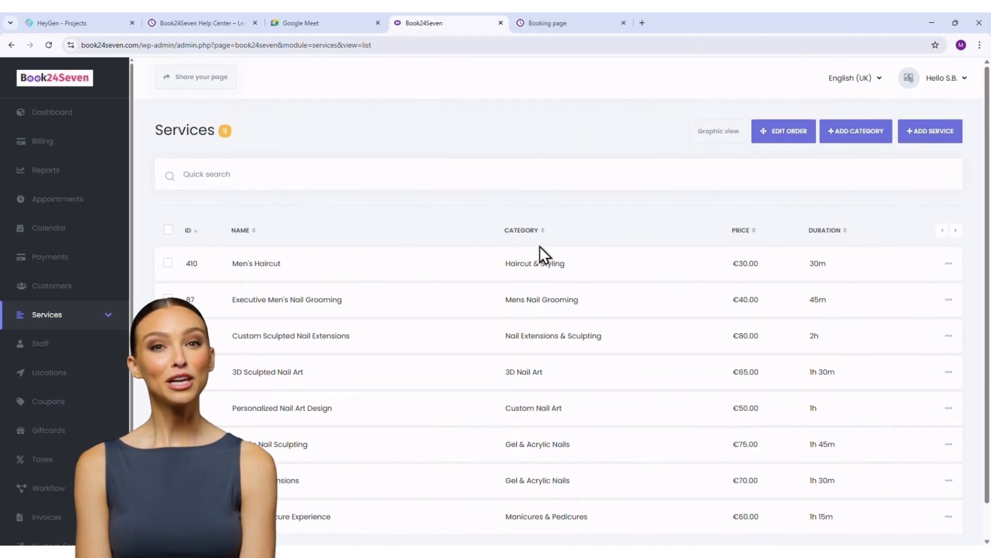
# Step: Examine the service categories in the graphic view, zooming in and out, recentring the chart and moving across to the Hair branch
pyautogui.click(717, 134)
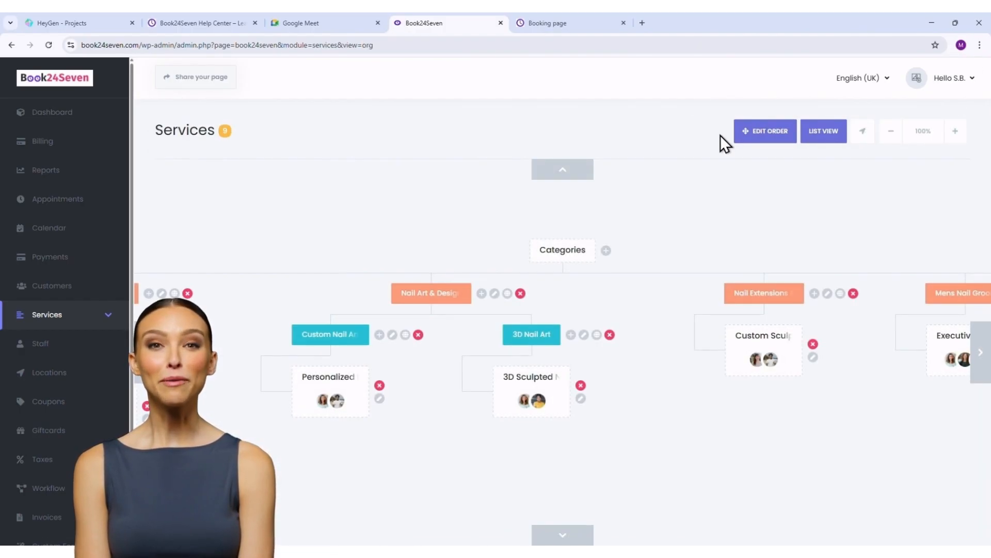
pyautogui.click(955, 132)
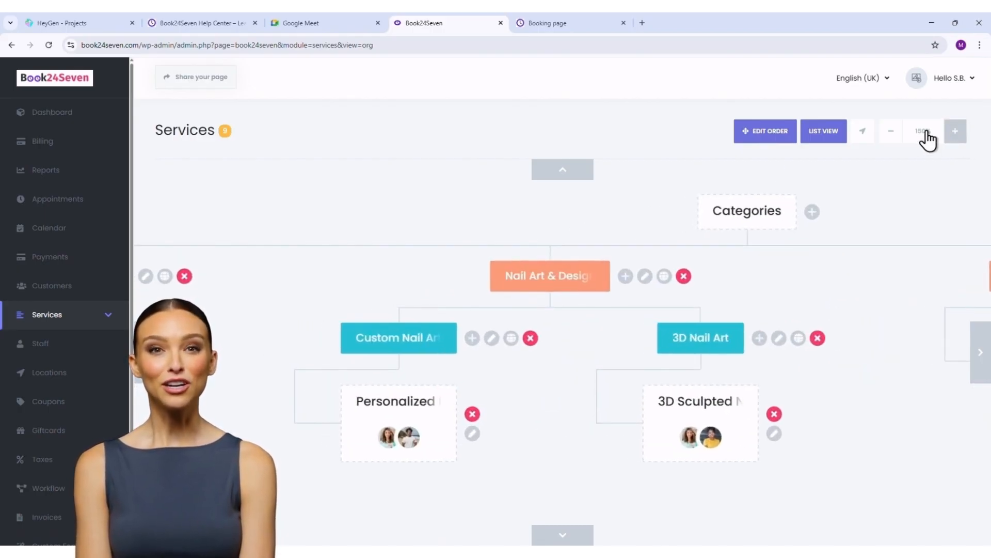
pyautogui.click(889, 136)
pyautogui.click(889, 135)
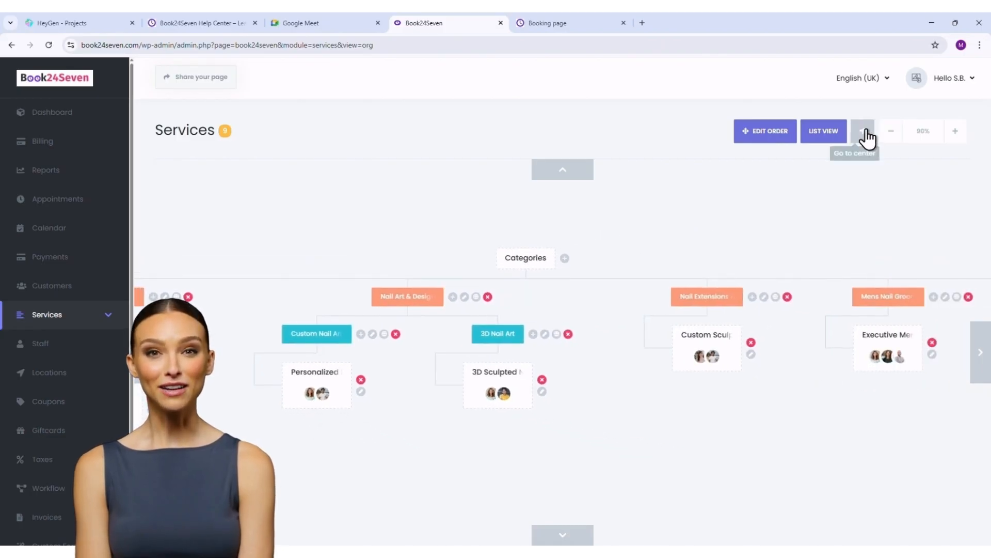
pyautogui.click(866, 137)
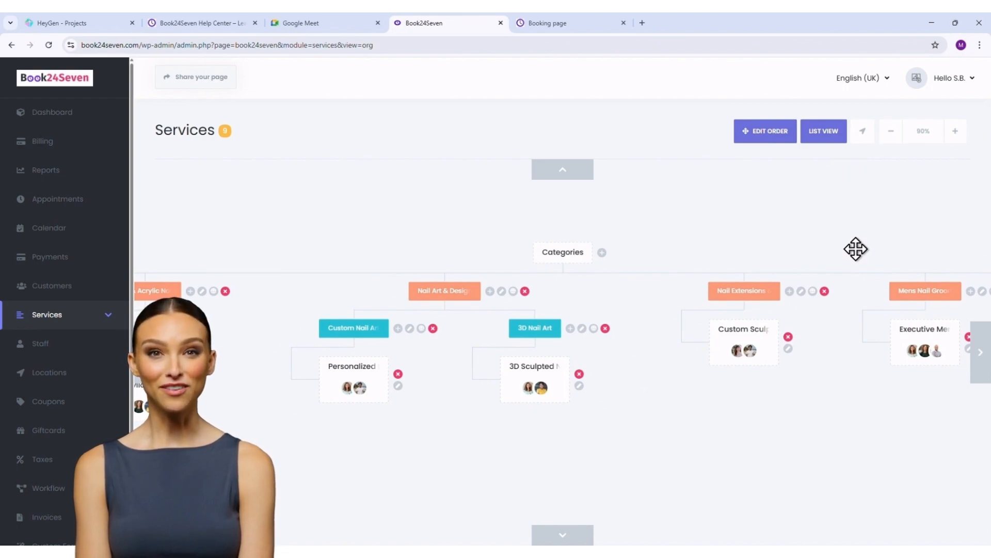
pyautogui.moveTo(854, 248); pyautogui.dragTo(720, 291)
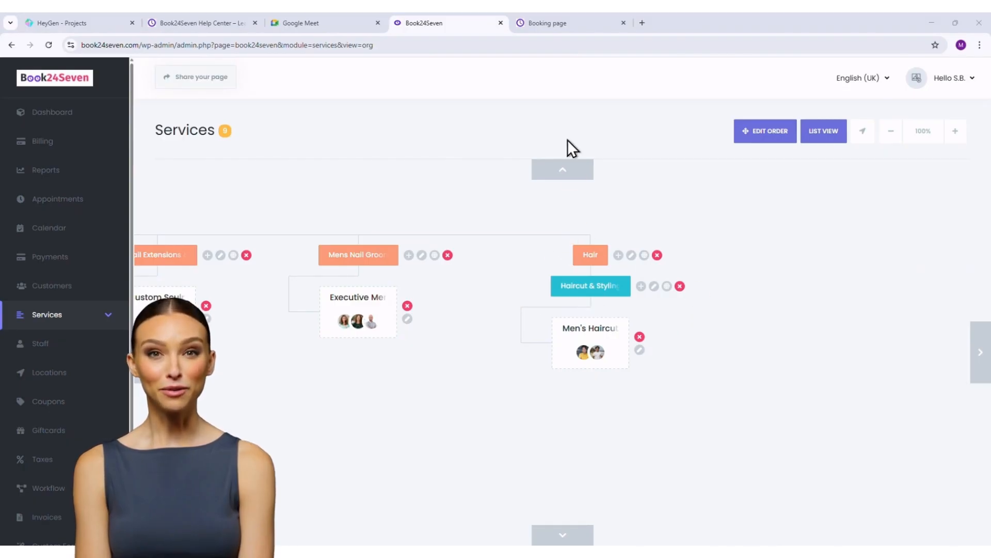
# Step: On the customer booking page, choose the Trend Nail Artist as staff and Men's Haircut under Hair > Haircut & Styling as the service
pyautogui.click(582, 19)
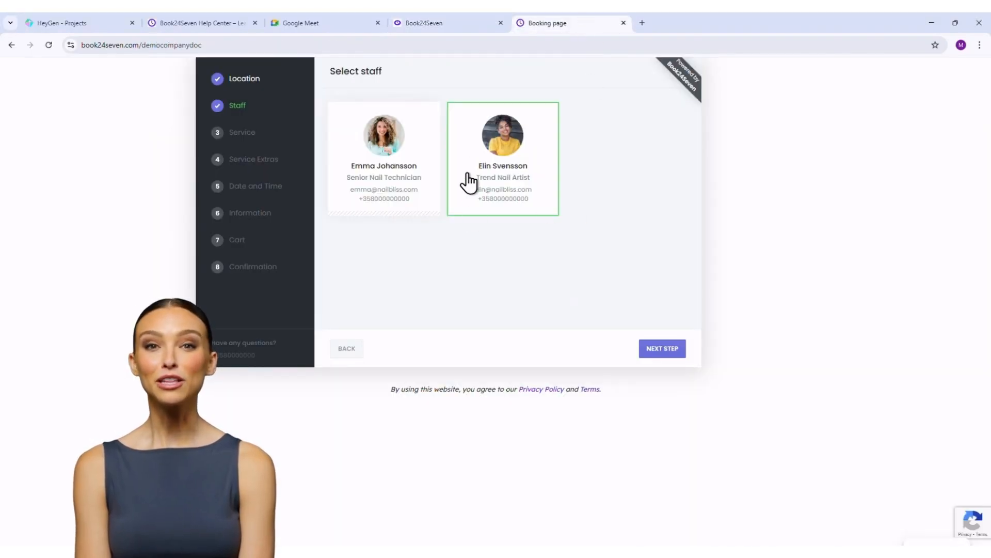
pyautogui.click(505, 177)
pyautogui.scroll(-3, 471, 217)
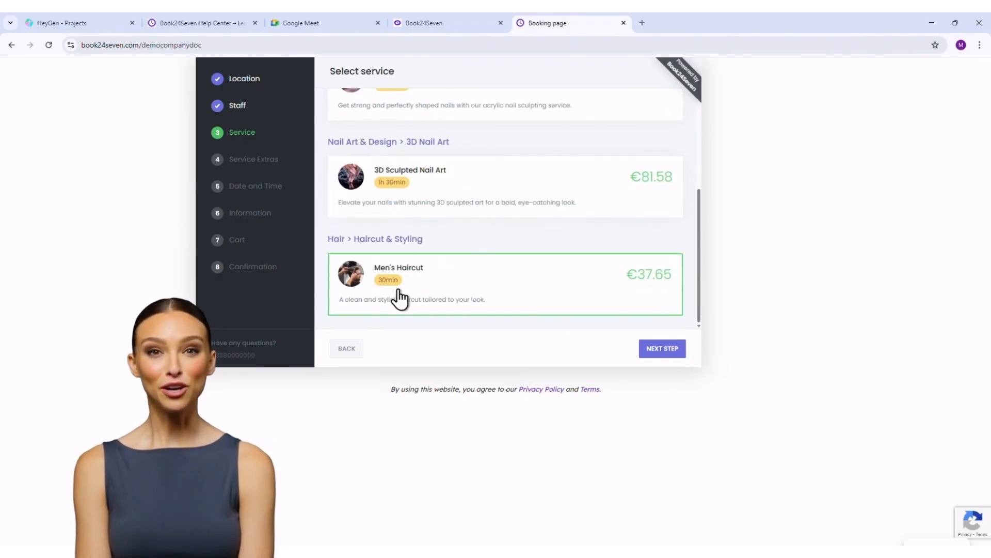
pyautogui.moveTo(353, 238); pyautogui.dragTo(447, 238)
pyautogui.click(447, 237)
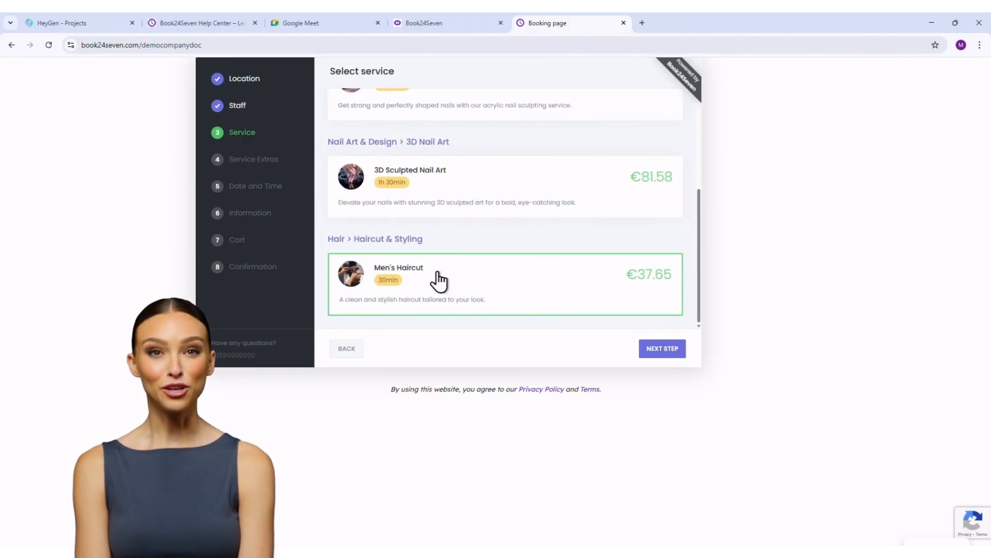
pyautogui.click(416, 283)
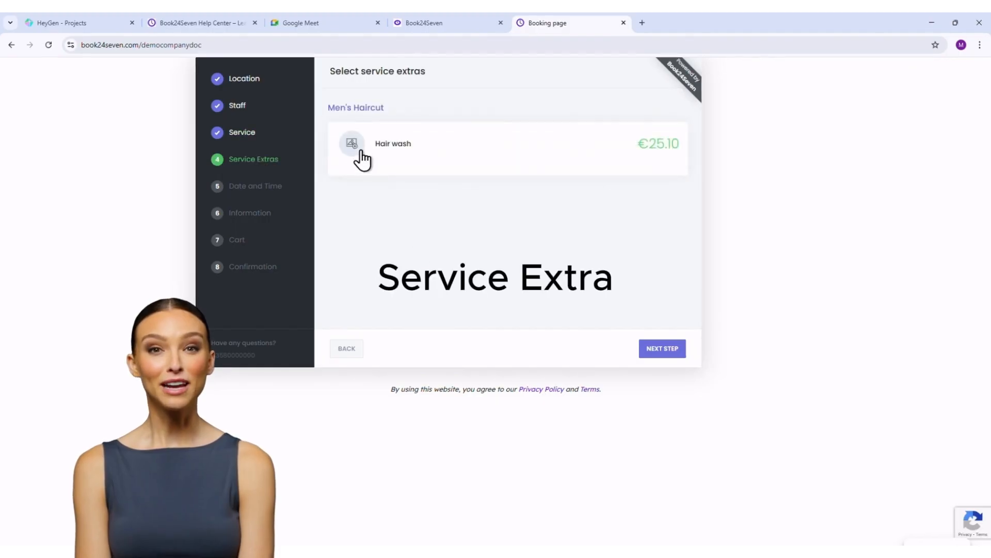
# Step: Add the Hair wash extra to the Men's Haircut booking and continue to the date and time selection
pyautogui.moveTo(360, 151); pyautogui.dragTo(454, 149)
pyautogui.click(471, 185)
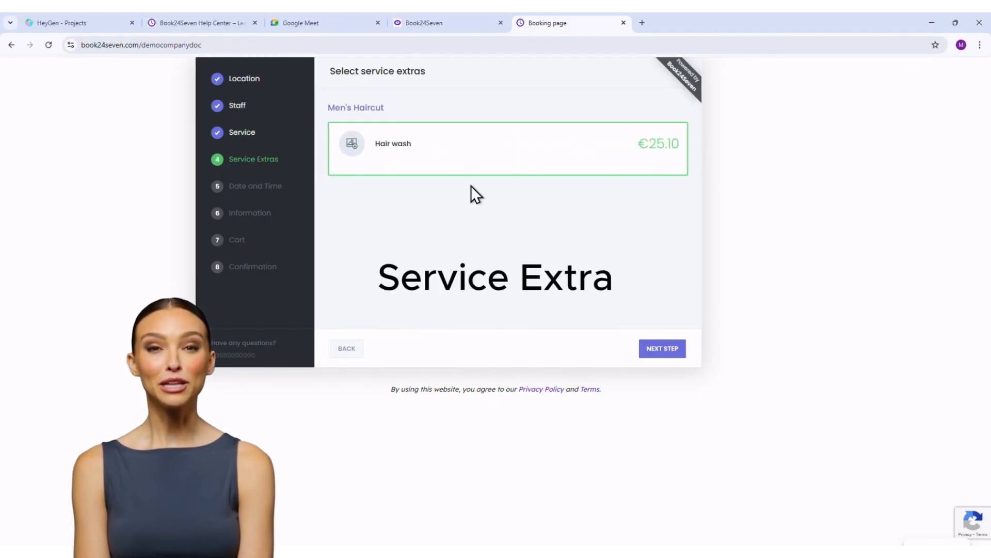
pyautogui.click(663, 348)
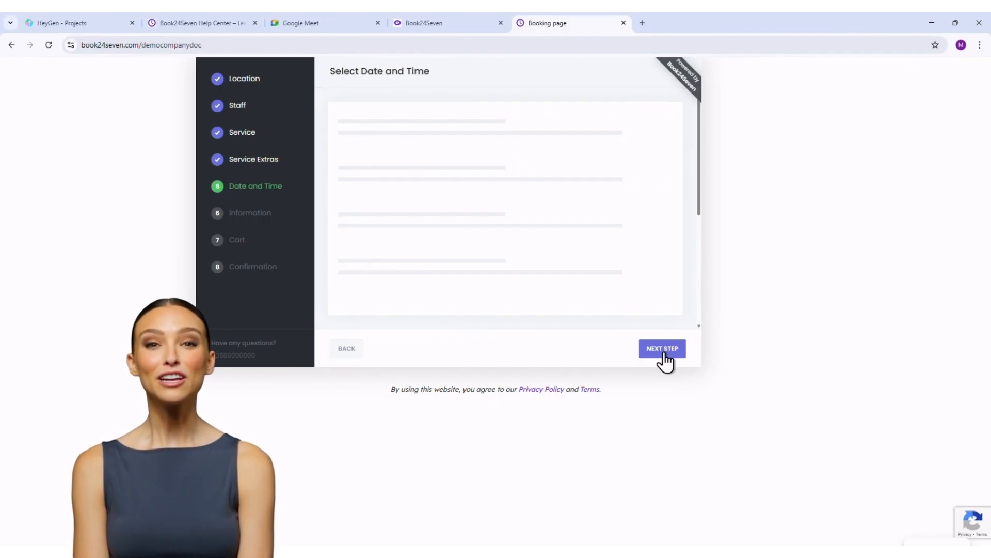